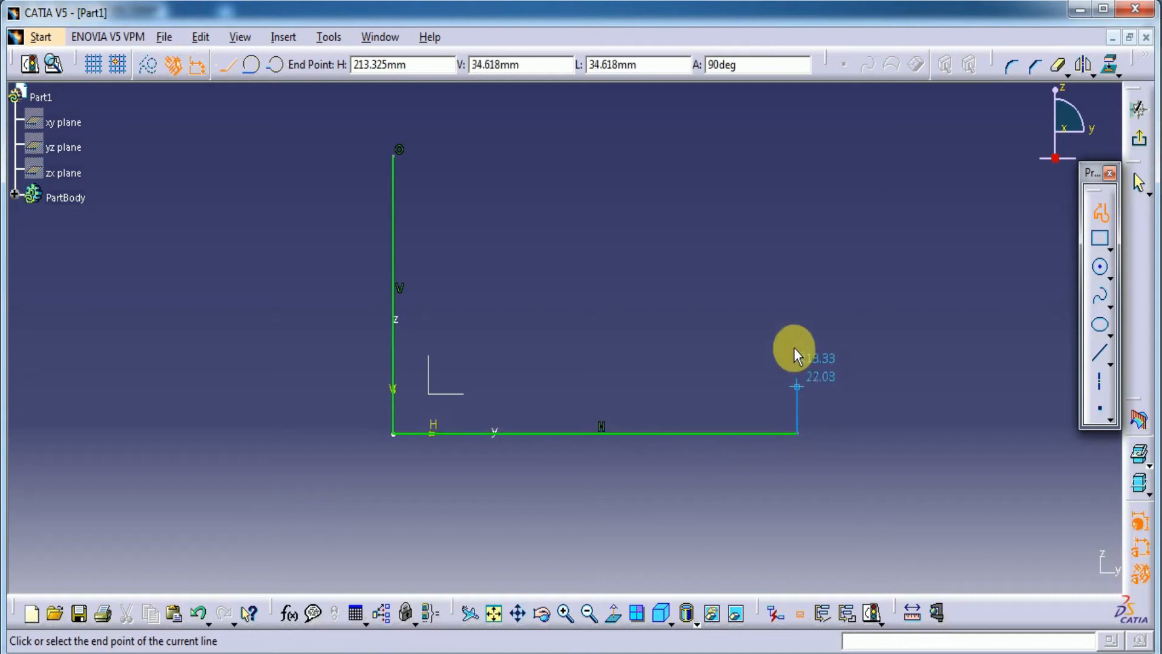
# - Draw the profile's right vertical edge upward from the baseline's end, followed by a shorter horizontal edge back toward the vertical axis
pyautogui.click(797, 296)
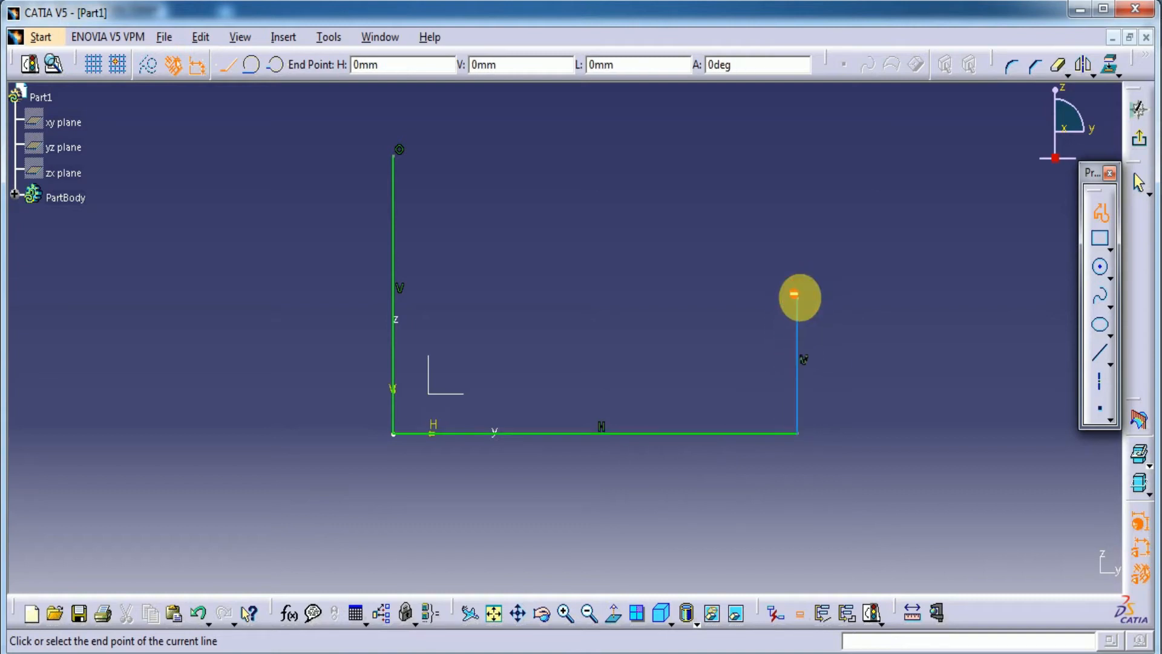
pyautogui.click(684, 297)
pyautogui.moveTo(686, 303); pyautogui.dragTo(681, 358, button='middle')
# - Continue the profile with a downward-bulging three-point arc of about 32 mm radius instead of a tangent arc
pyautogui.moveTo(675, 355); pyautogui.dragTo(641, 402)
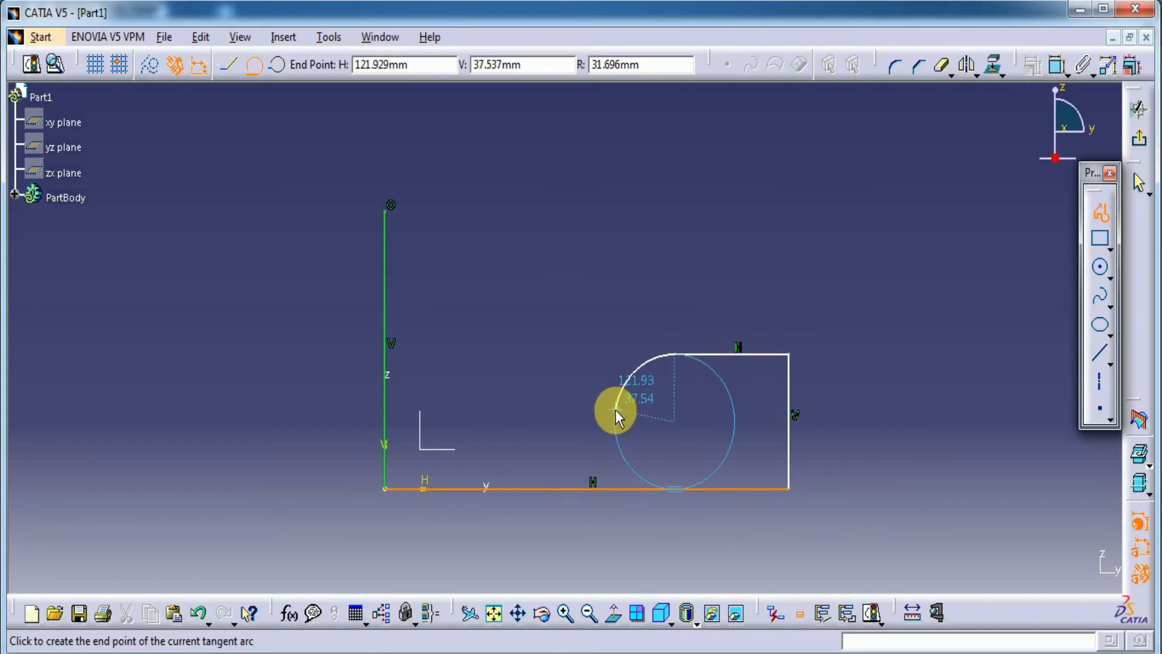
pyautogui.click(276, 64)
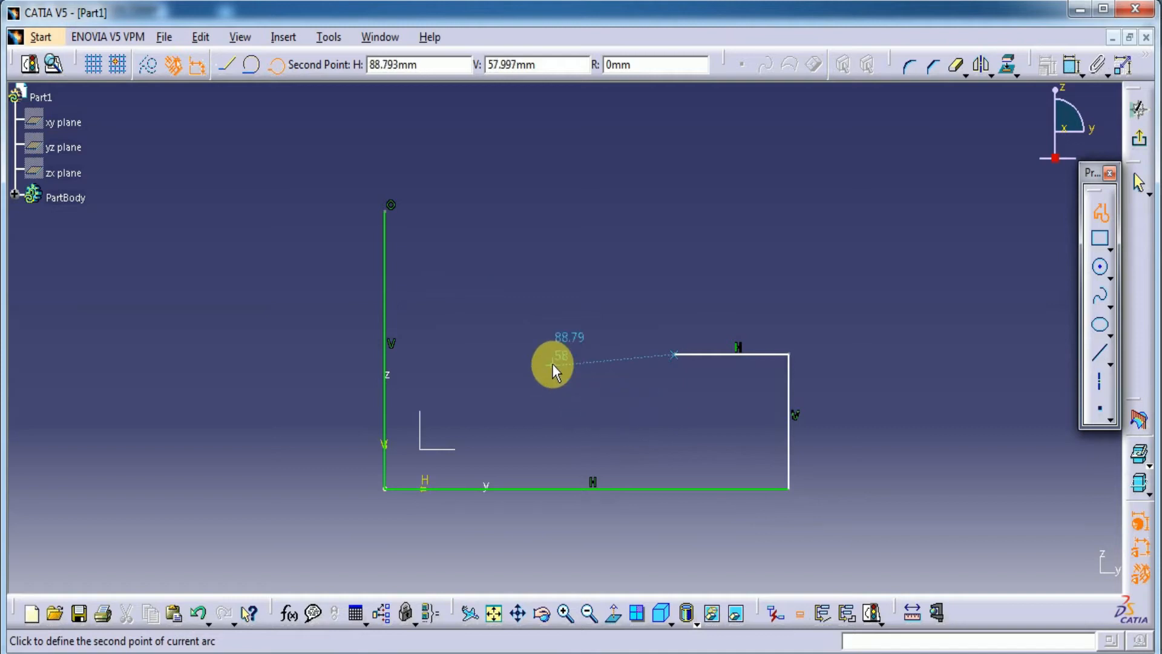
pyautogui.click(552, 357)
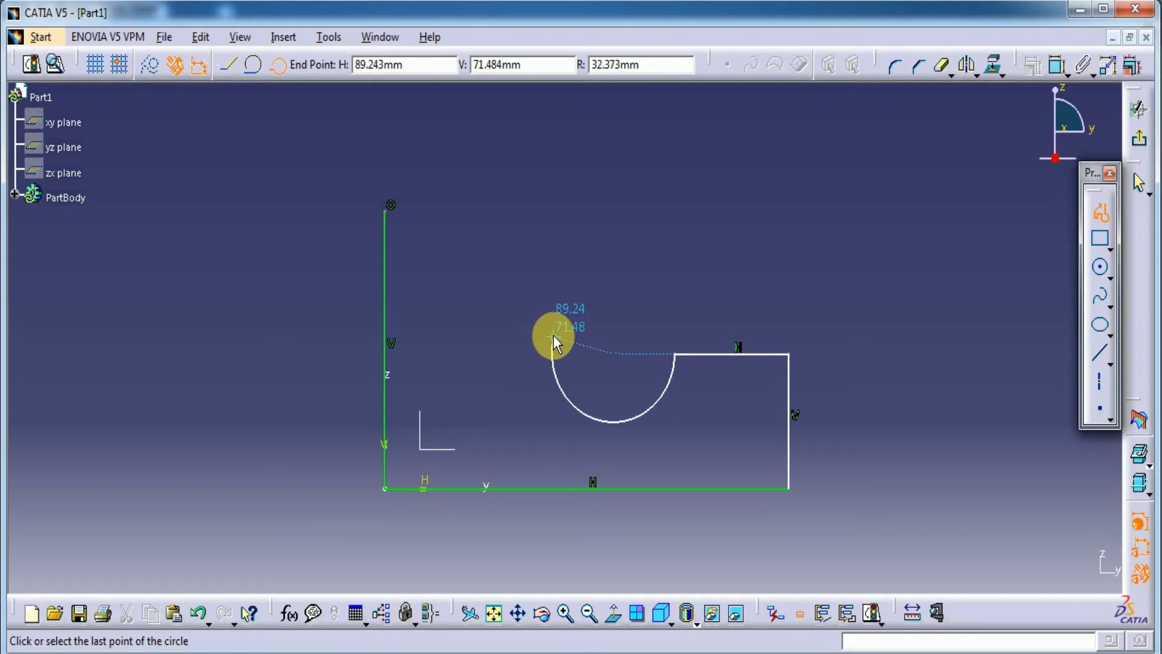
pyautogui.click(554, 335)
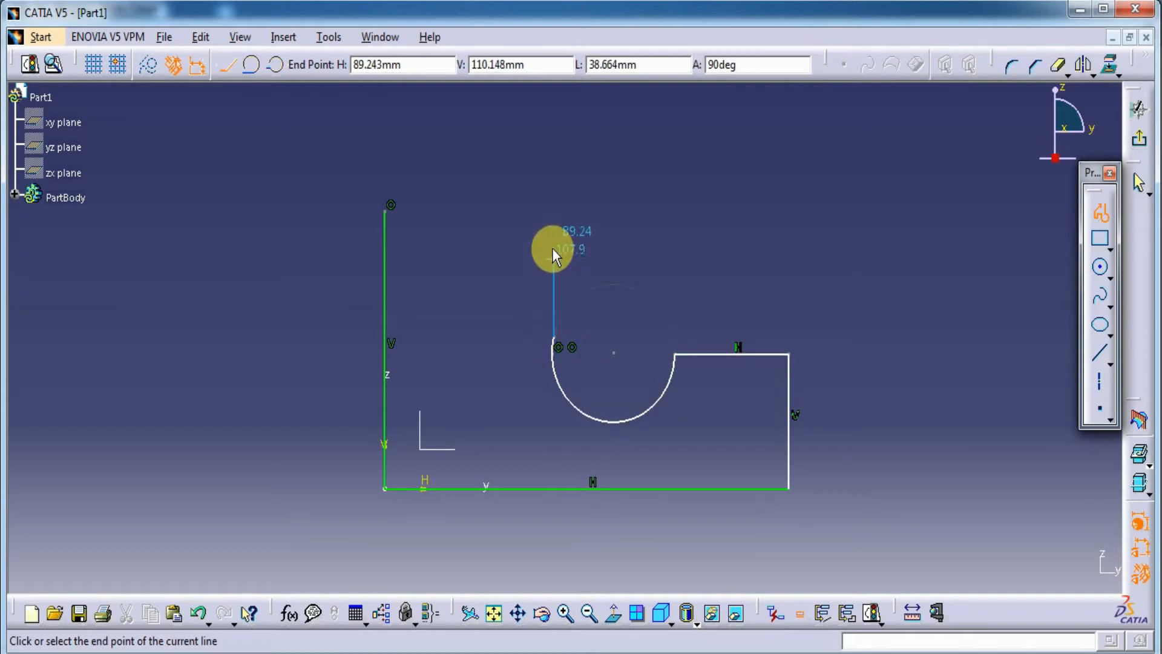
# - Close the profile with a vertical edge up from the arc and a horizontal edge to the upper end of the left side
pyautogui.click(550, 209)
pyautogui.click(385, 210)
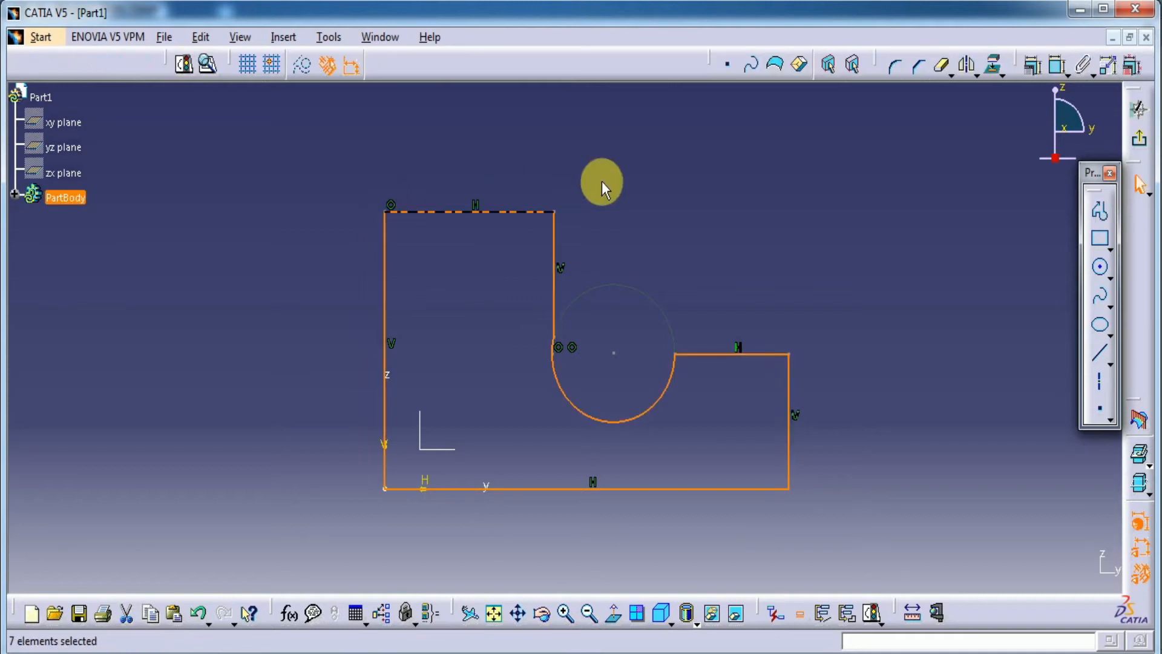
pyautogui.click(653, 221)
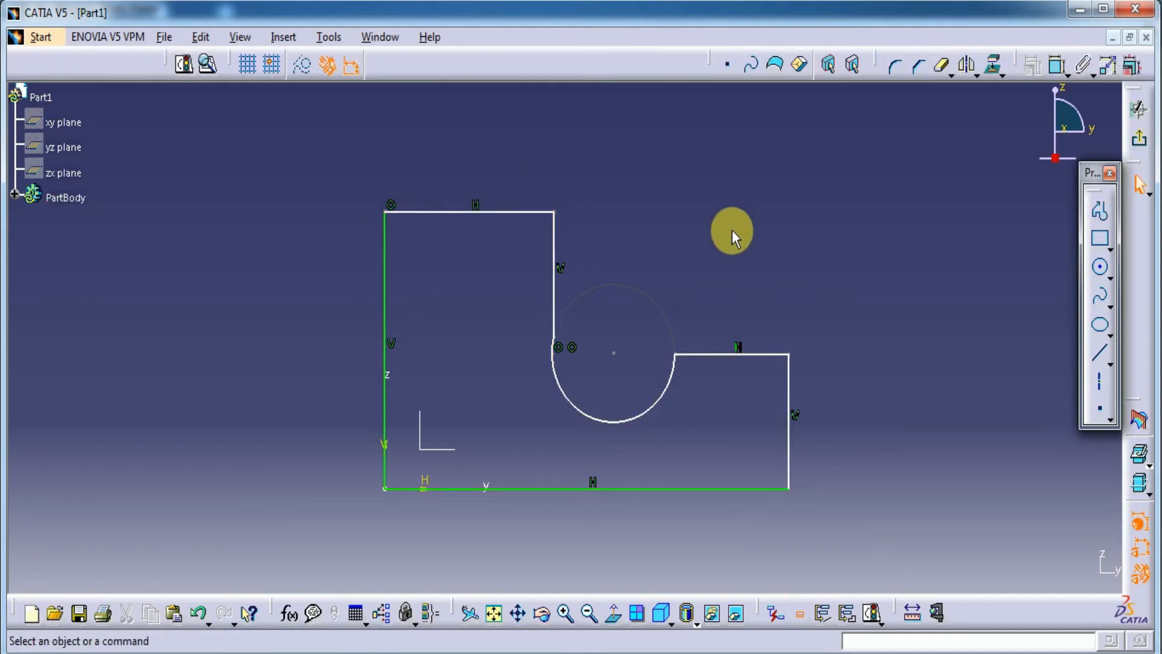
# - Dimension the profile's left vertical edge and set its length to 72 mm
pyautogui.click(1054, 74)
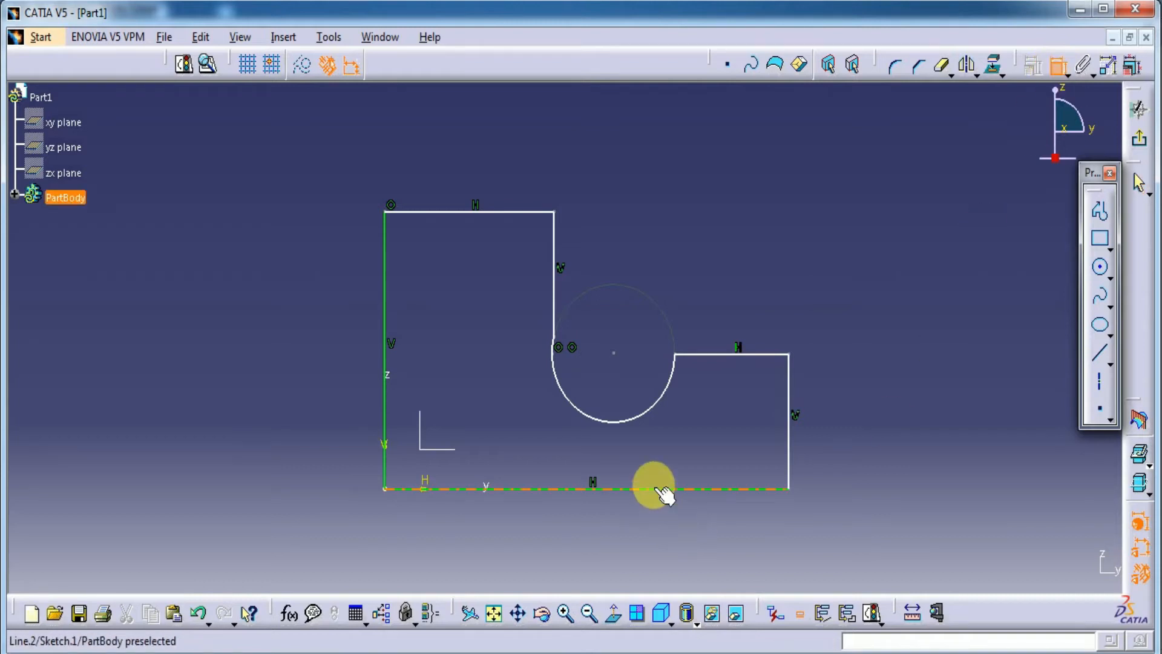
pyautogui.click(387, 311)
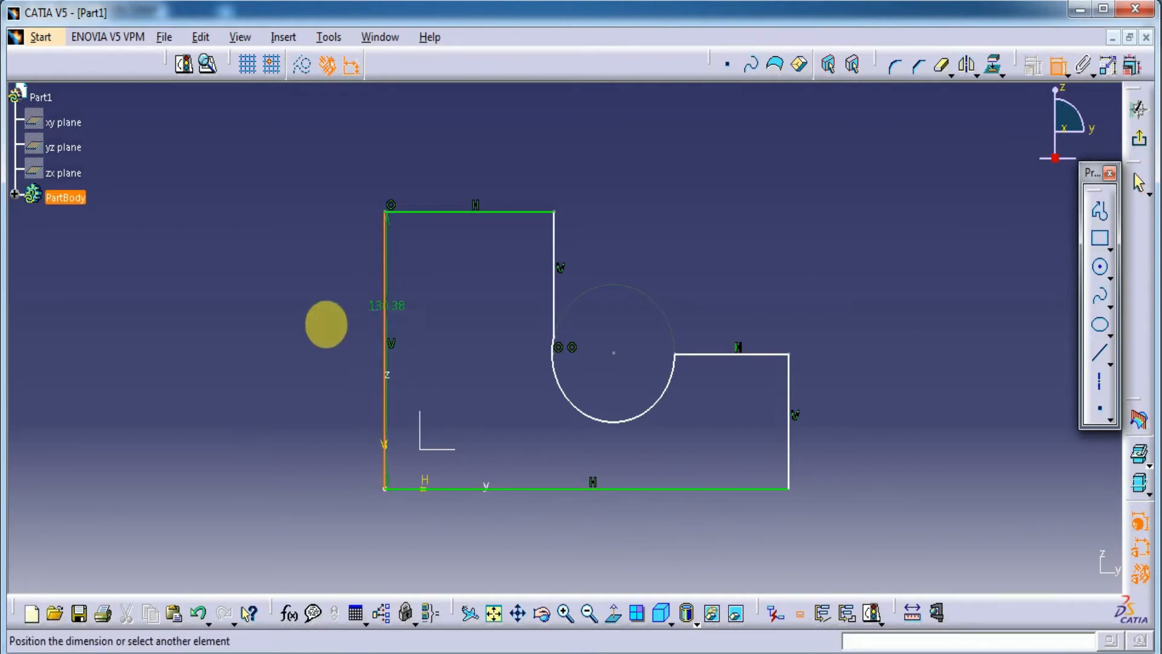
pyautogui.click(327, 333)
pyautogui.doubleClick(330, 339)
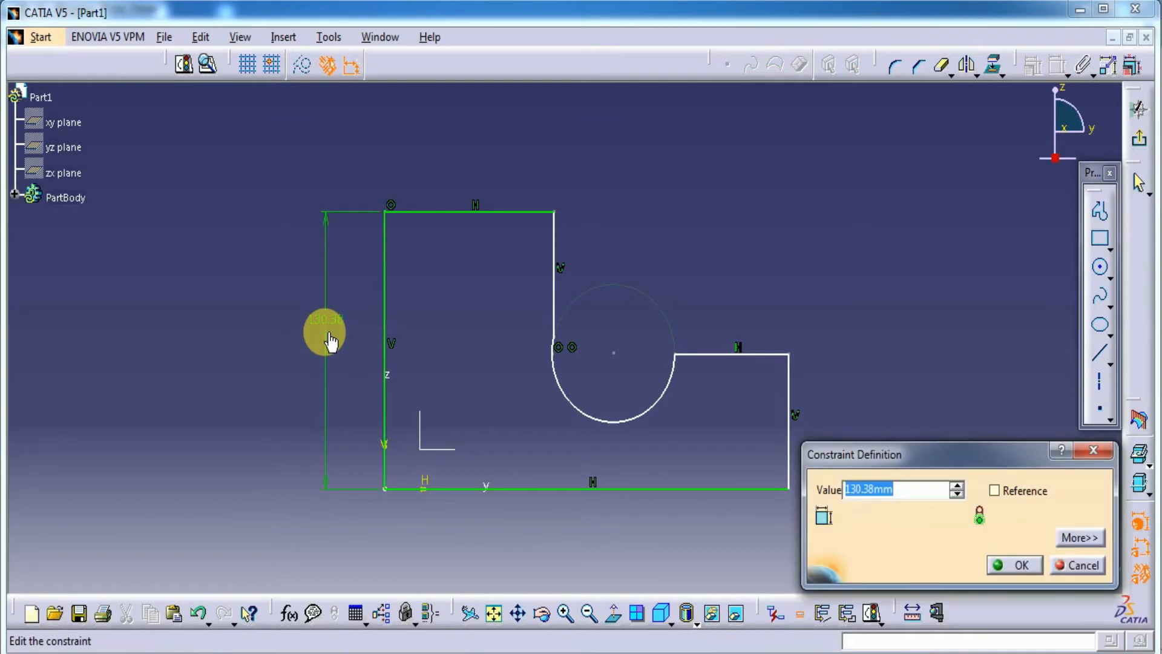
pyautogui.write('7')
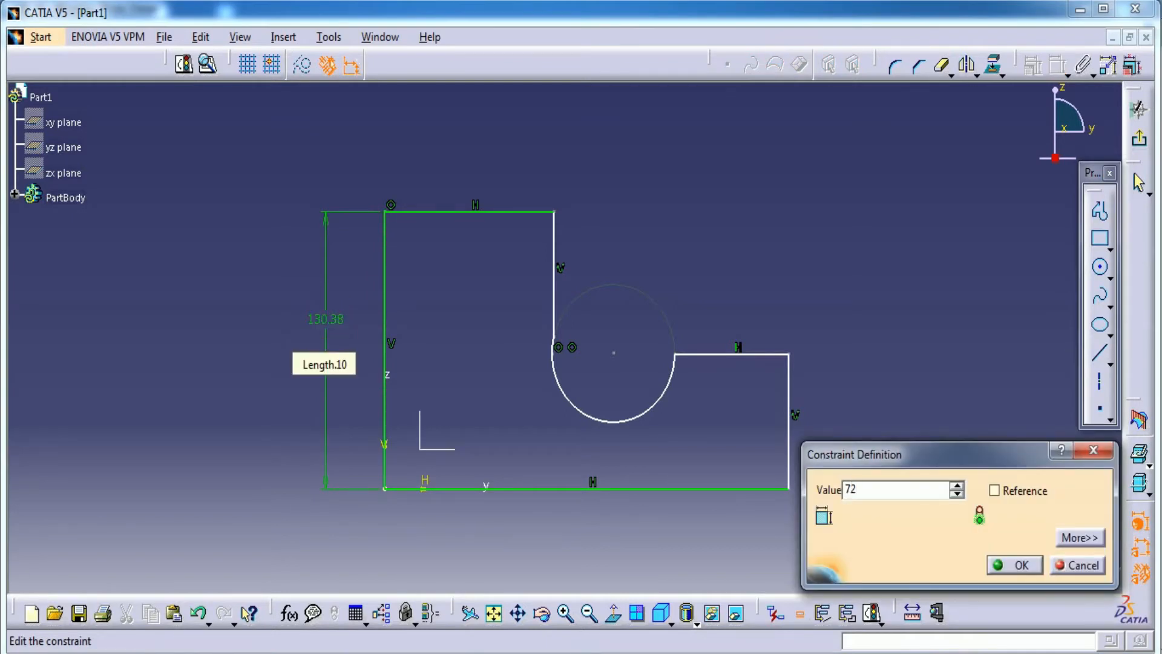
pyautogui.write('2')
pyautogui.press('Return')
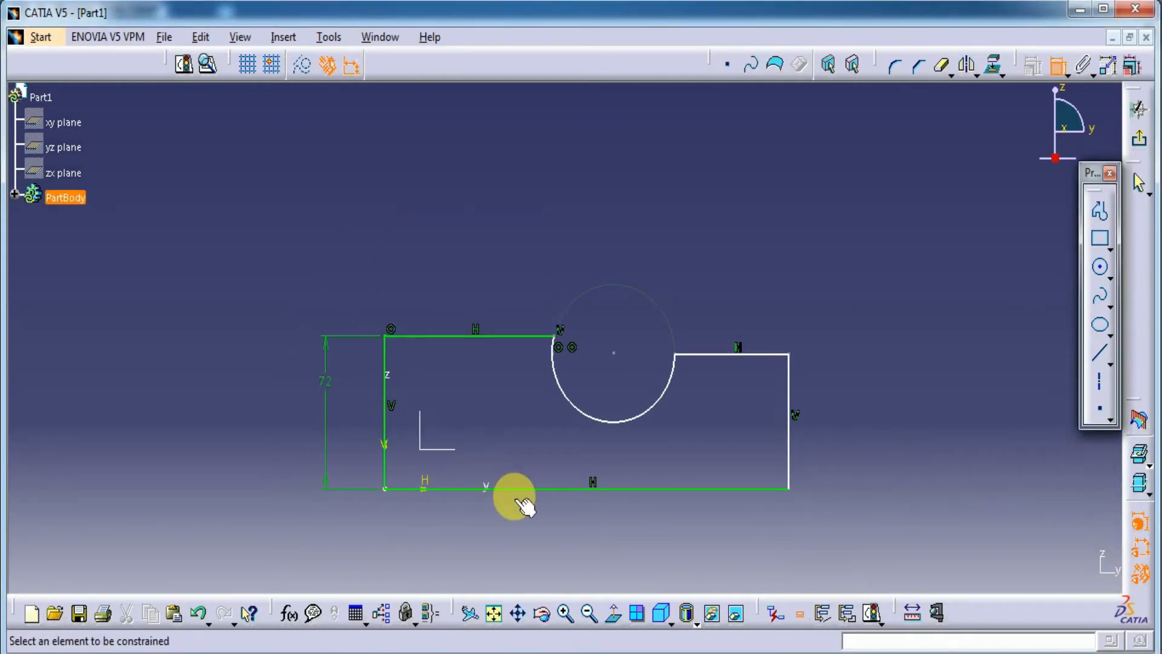
# - Dimension the profile's bottom edge and set its length to 84 mm
pyautogui.click(520, 487)
pyautogui.click(510, 527)
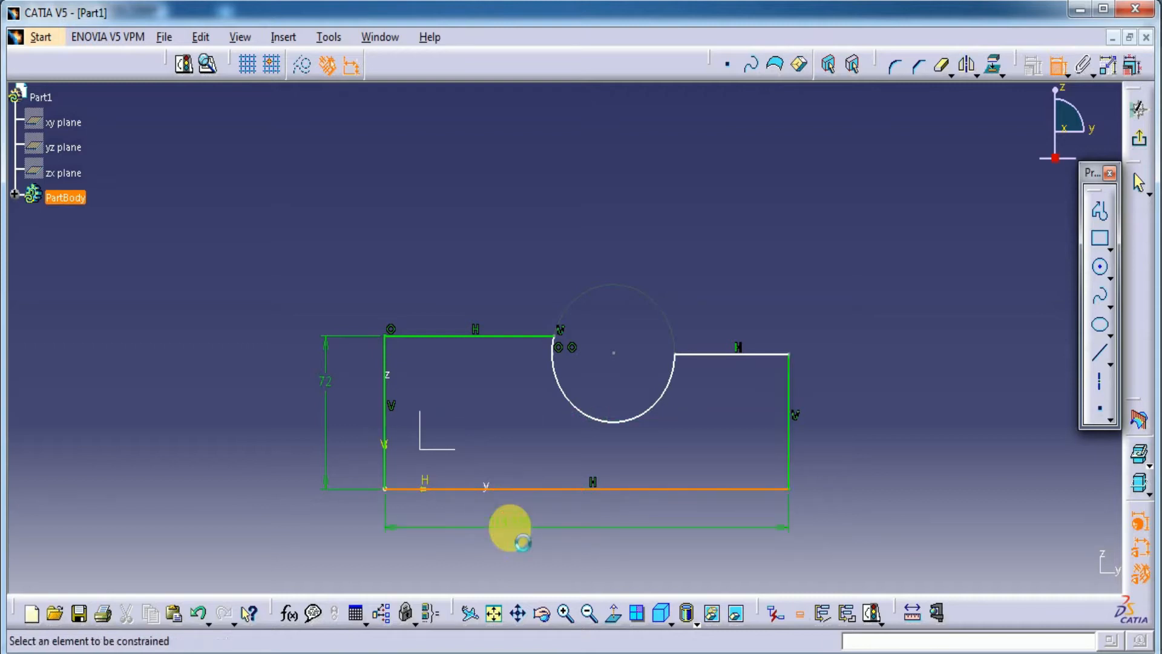
pyautogui.doubleClick(512, 528)
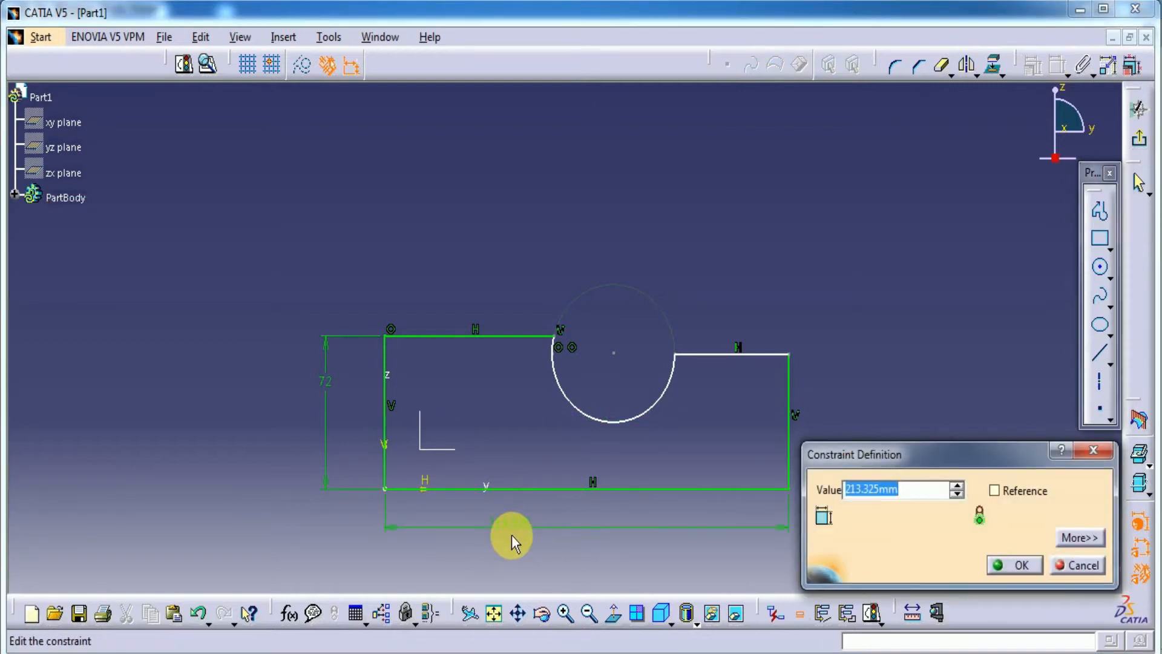
pyautogui.write('84')
pyautogui.press('Return')
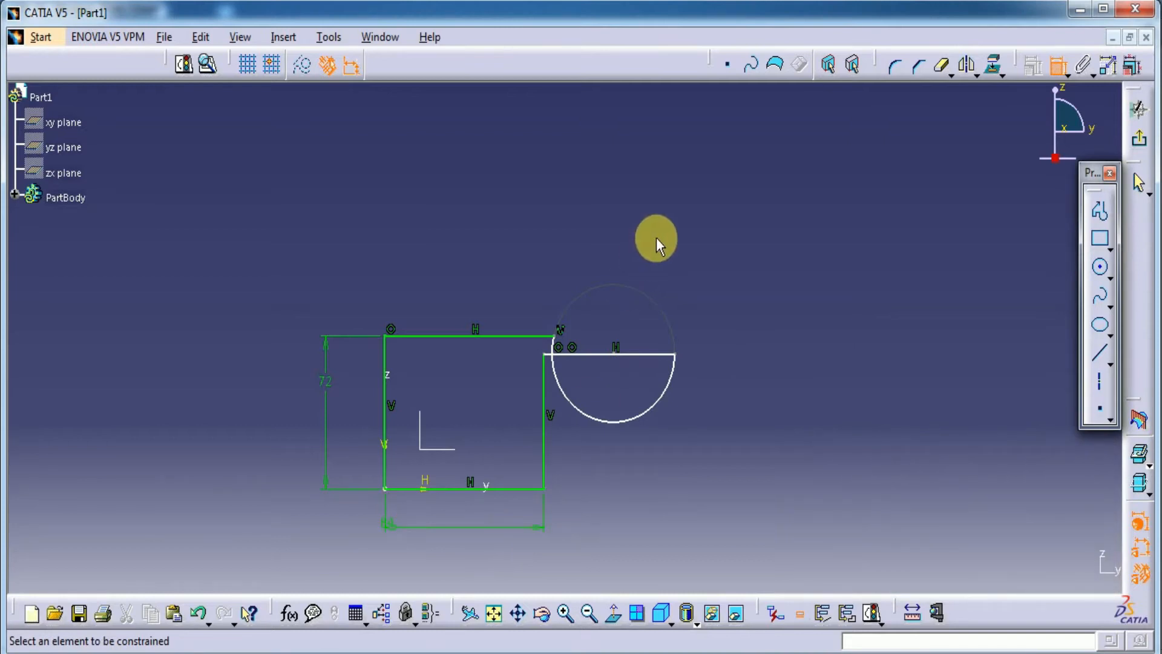
# - Dimension the profile's top horizontal edge and set its length to 28 mm
pyautogui.click(451, 337)
pyautogui.click(452, 201)
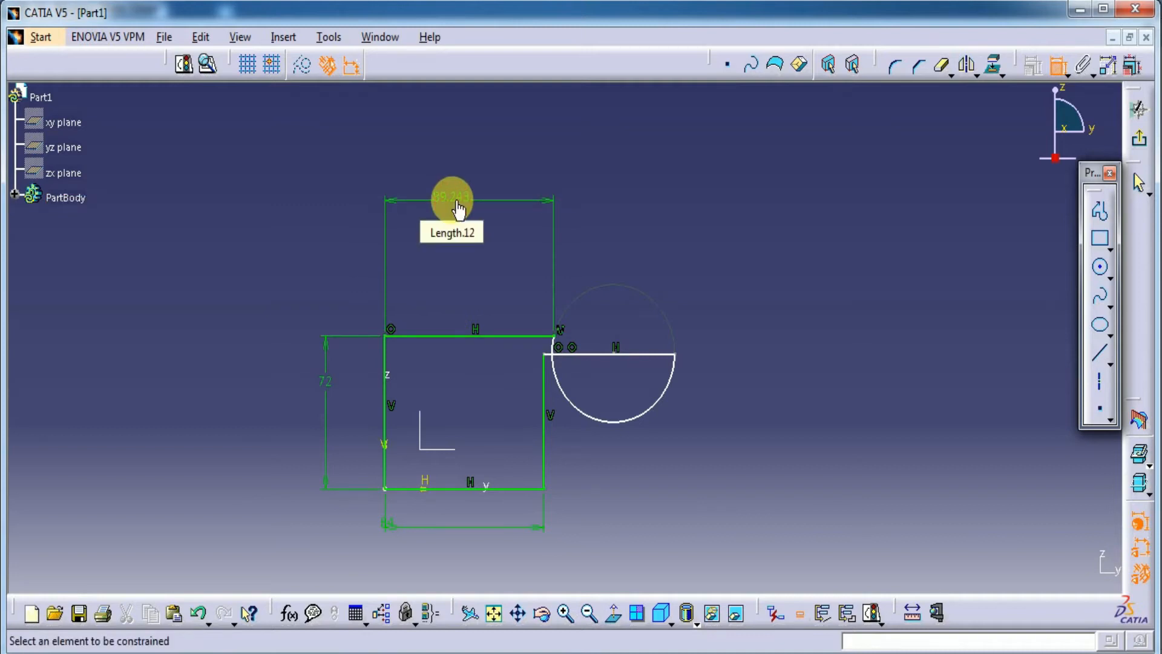
pyautogui.doubleClick(452, 199)
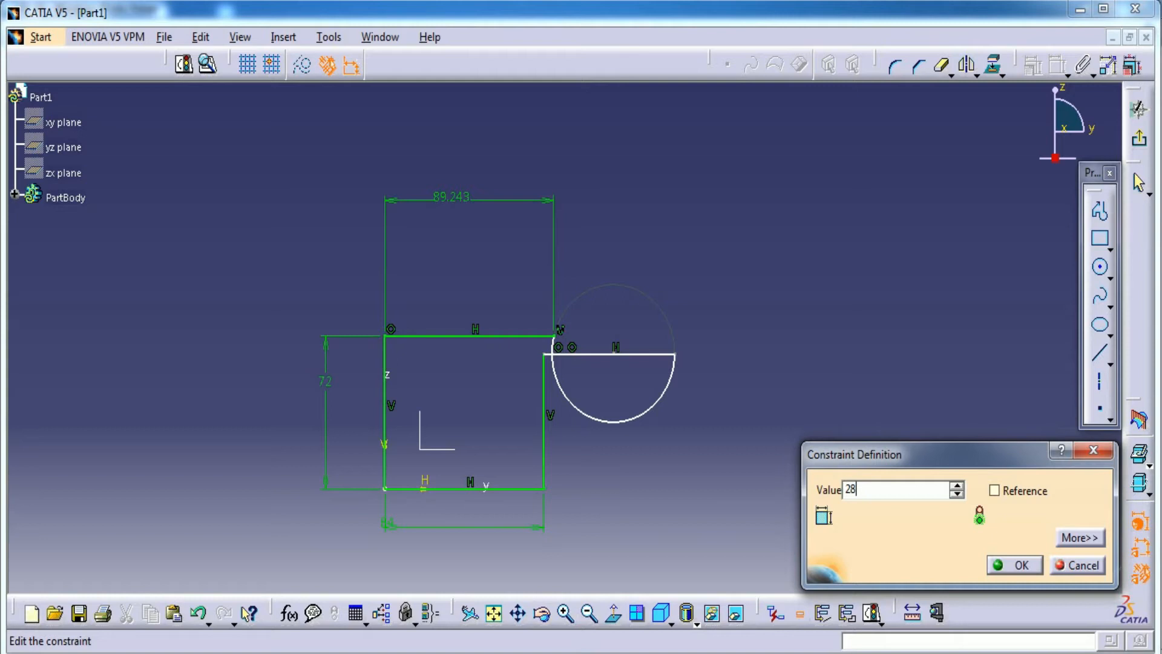
pyautogui.press('Return')
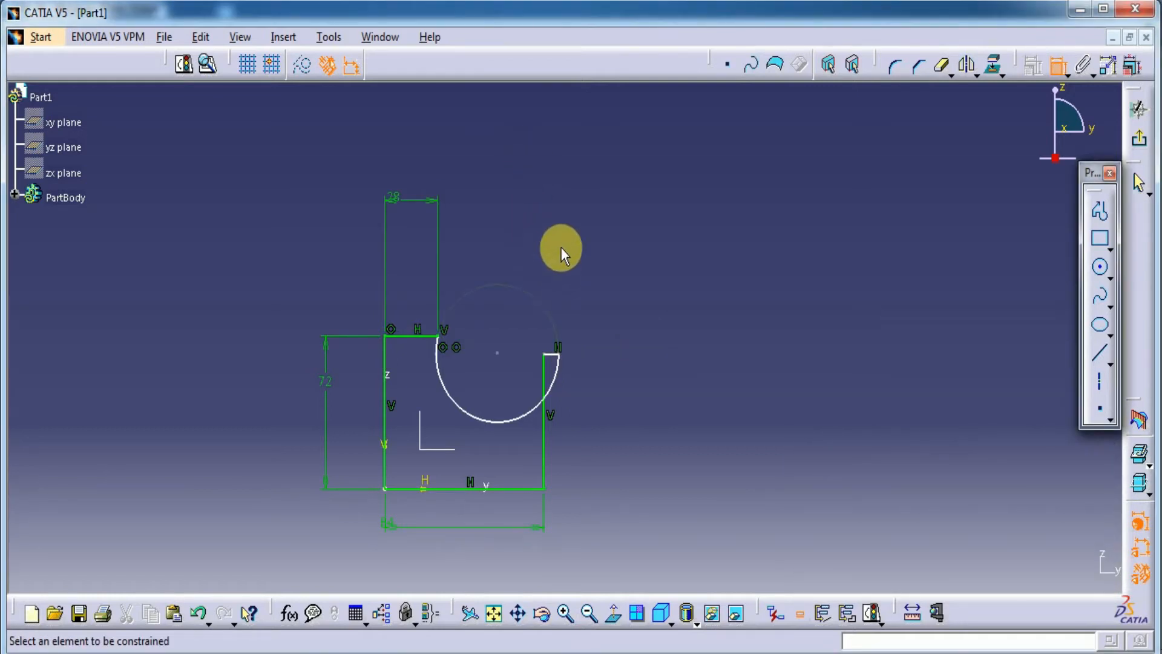
# - Leave the Constraint command and move the arc down between the two vertical sides of the profile
pyautogui.click(1055, 65)
pyautogui.moveTo(557, 374); pyautogui.dragTo(482, 493)
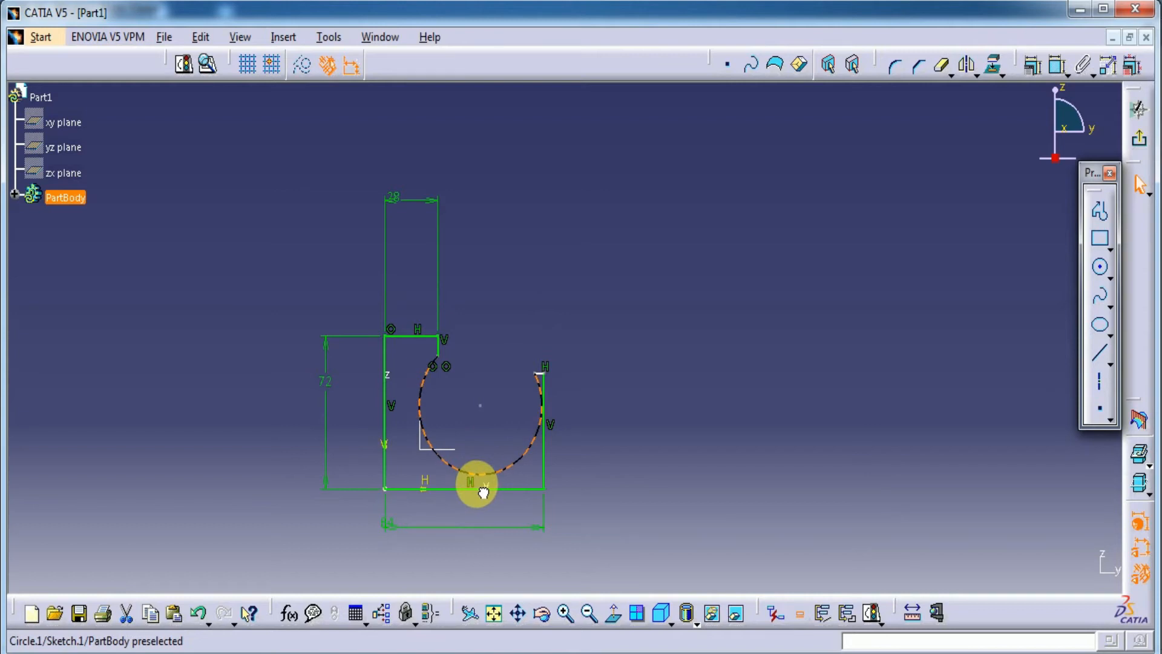
pyautogui.moveTo(484, 492); pyautogui.dragTo(469, 488)
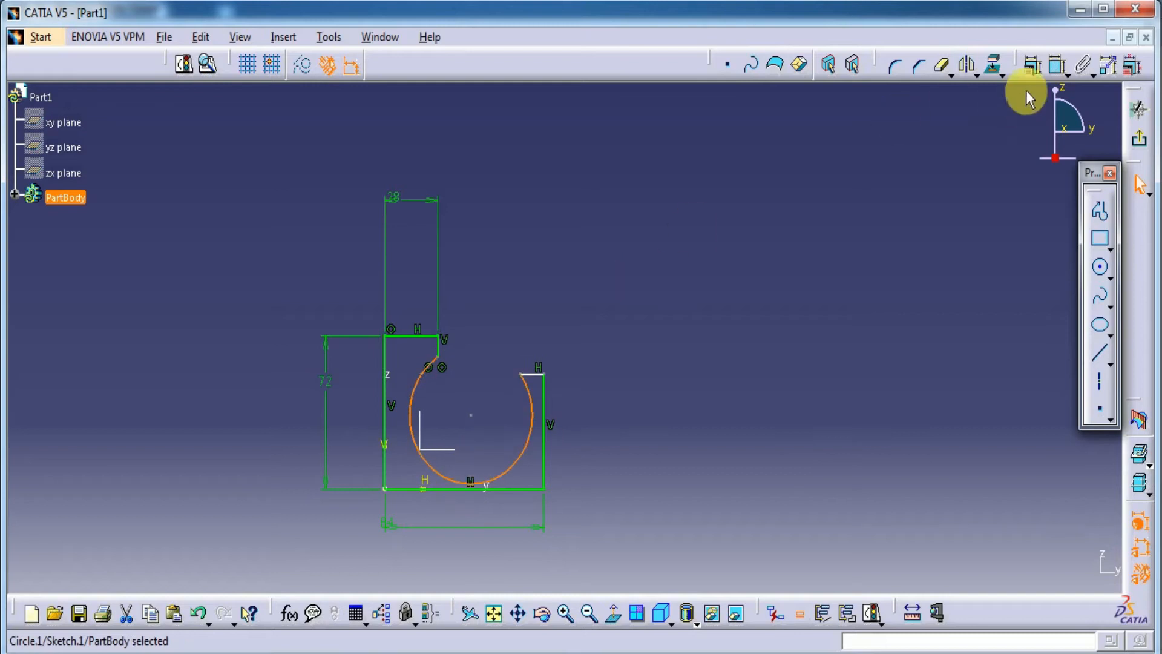
# - Dimension the arc and set its radius to 12 mm
pyautogui.click(1057, 65)
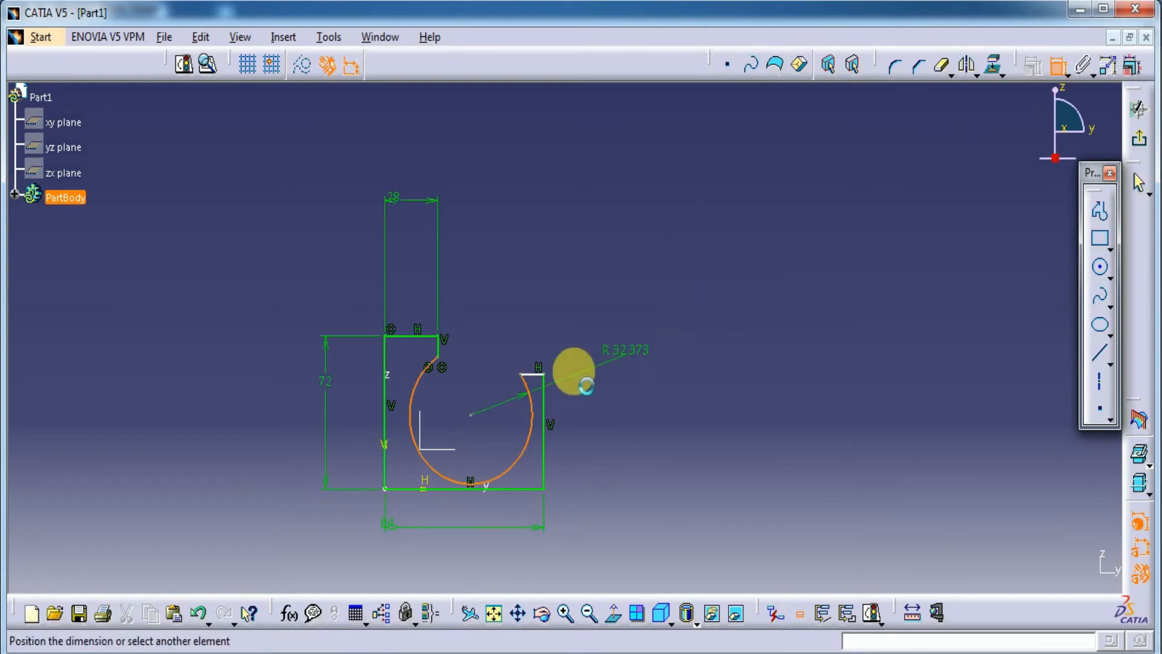
pyautogui.click(498, 397)
pyautogui.doubleClick(499, 396)
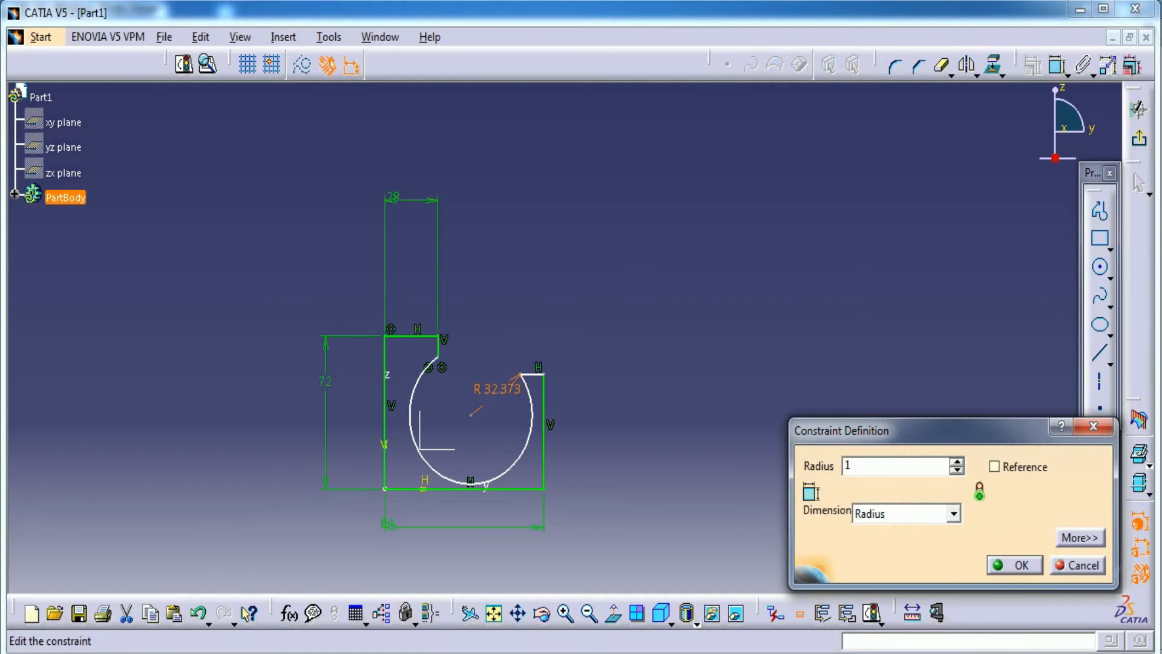
pyautogui.press('Return')
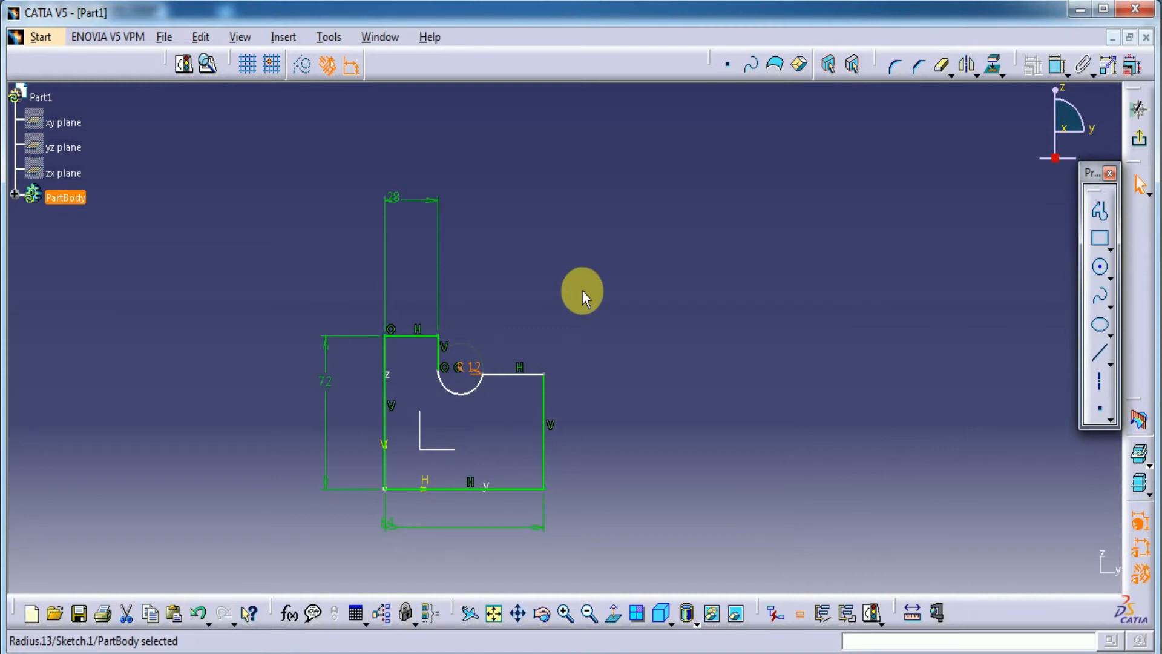
pyautogui.click(600, 335)
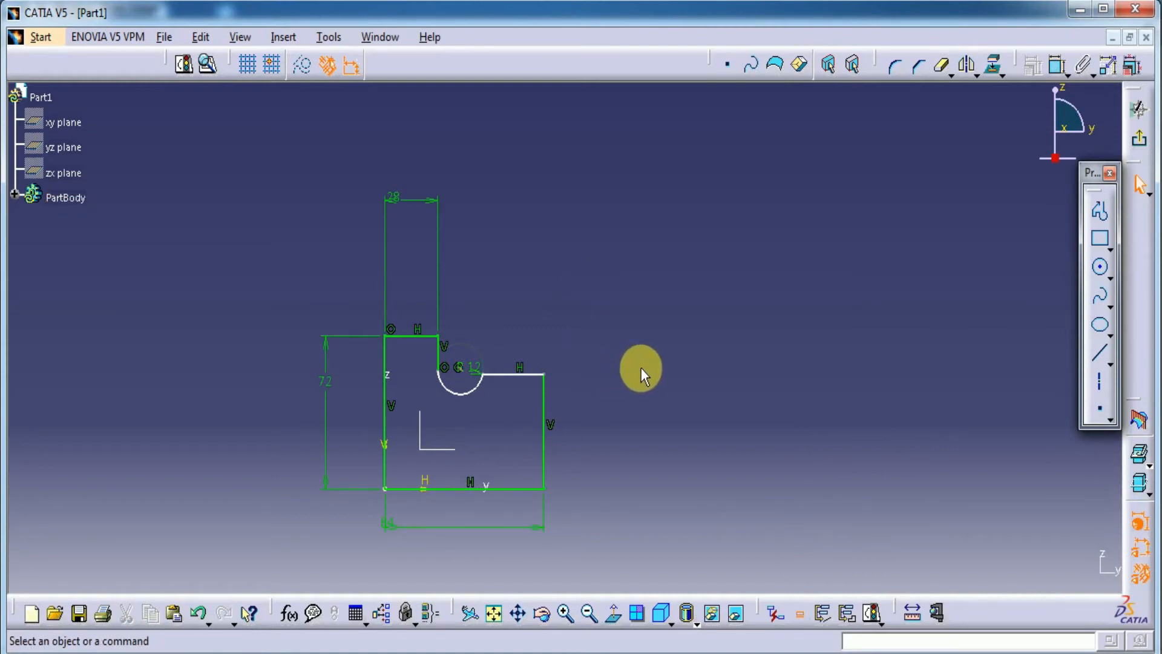
# - Dimension the short horizontal edge to the right of the arc and set its length to 32 mm
pyautogui.click(1055, 69)
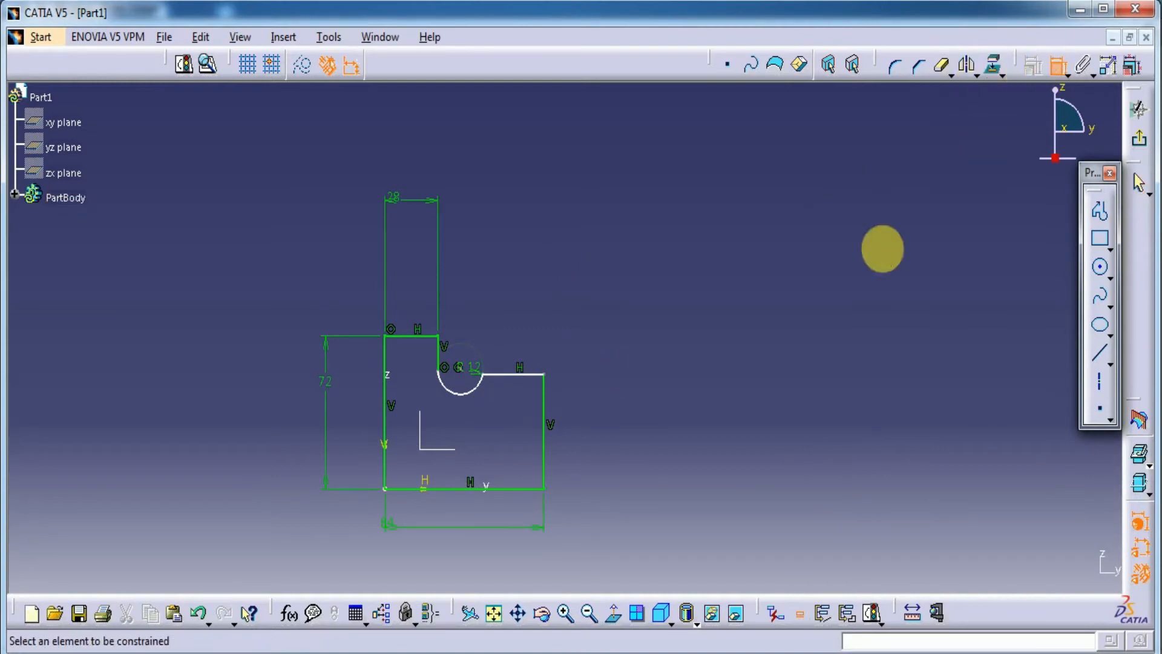
pyautogui.click(509, 375)
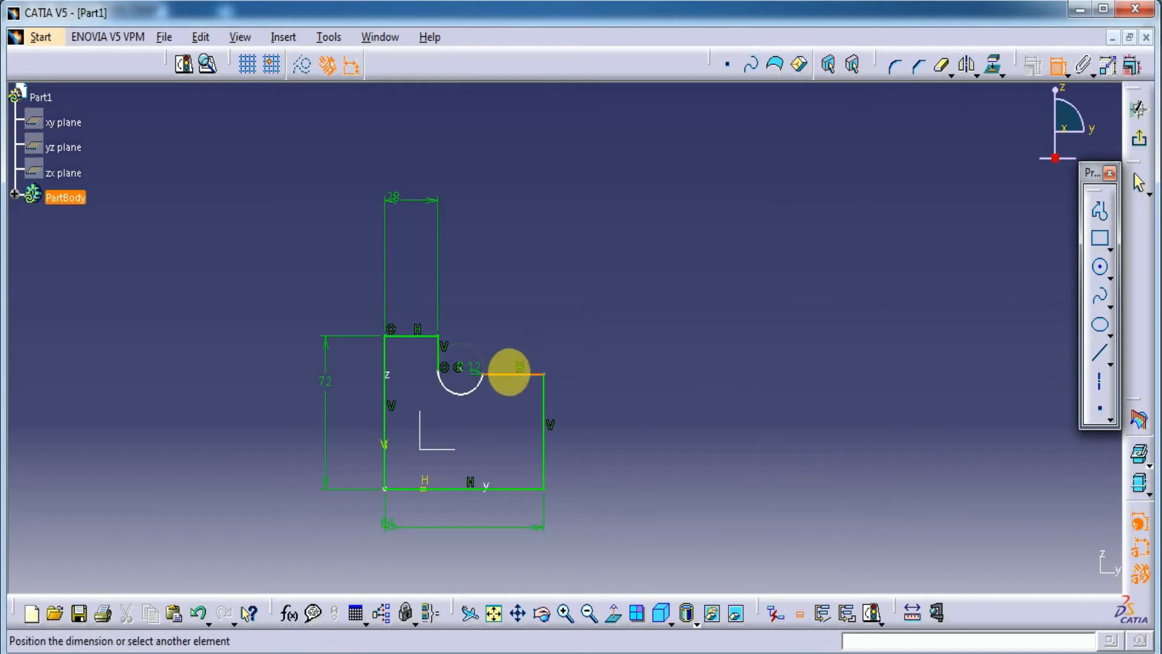
pyautogui.doubleClick(572, 275)
pyautogui.write('32')
pyautogui.press('Return')
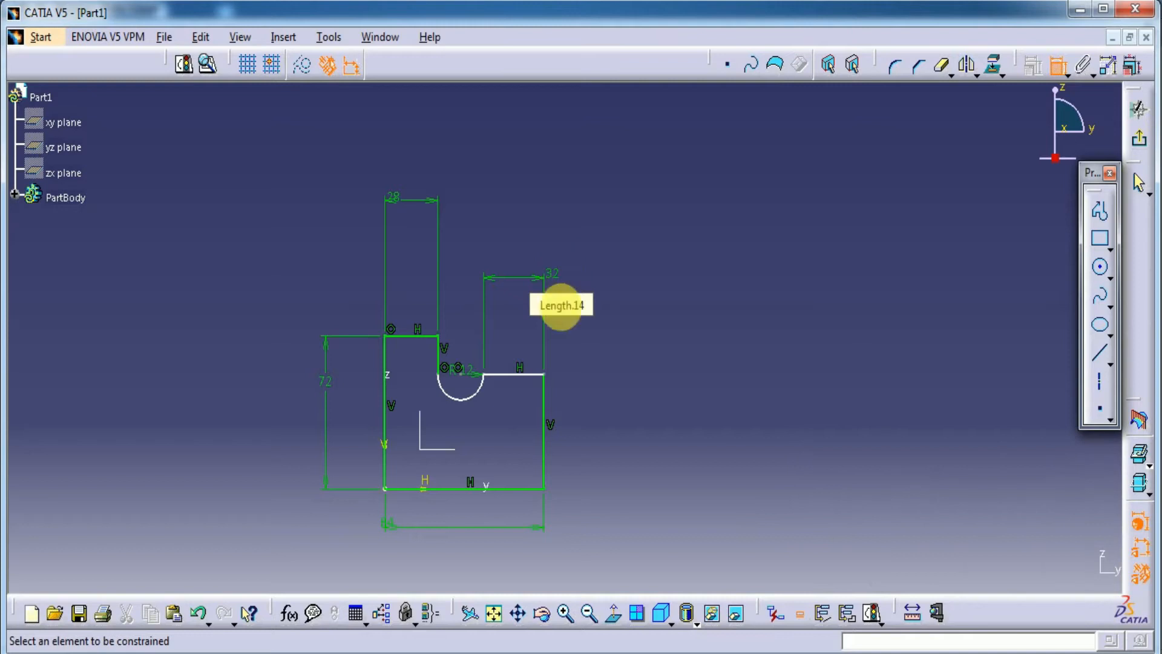
# - Dimension the profile's right vertical edge and set its length to 32 mm
pyautogui.click(542, 408)
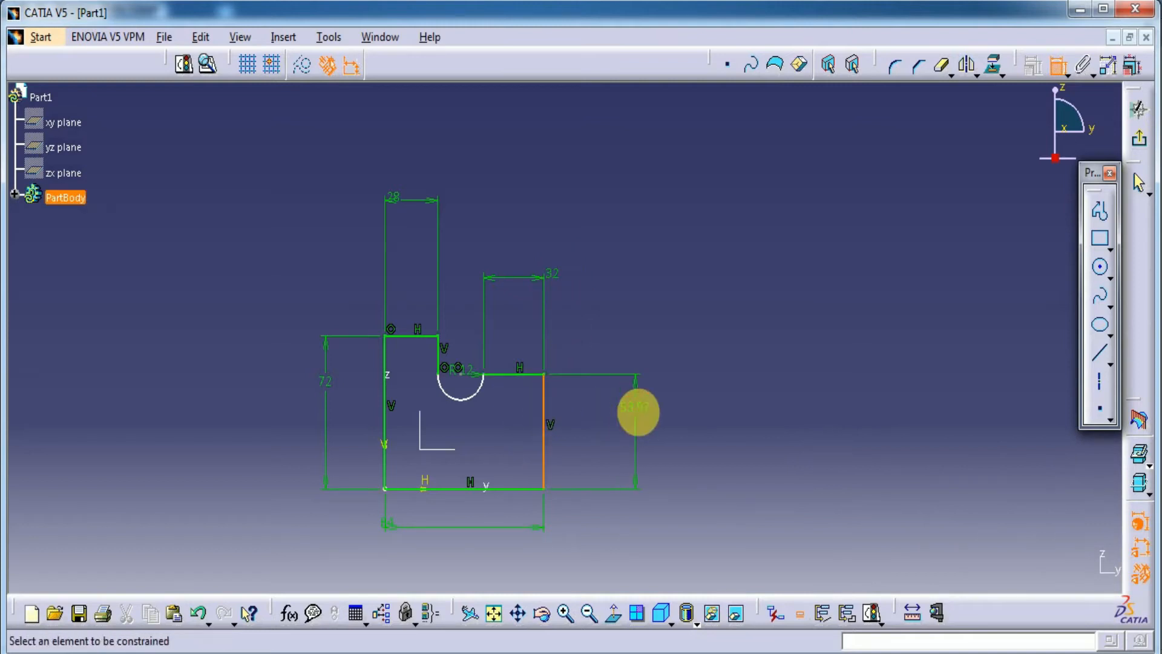
pyautogui.doubleClick(638, 411)
pyautogui.write('32')
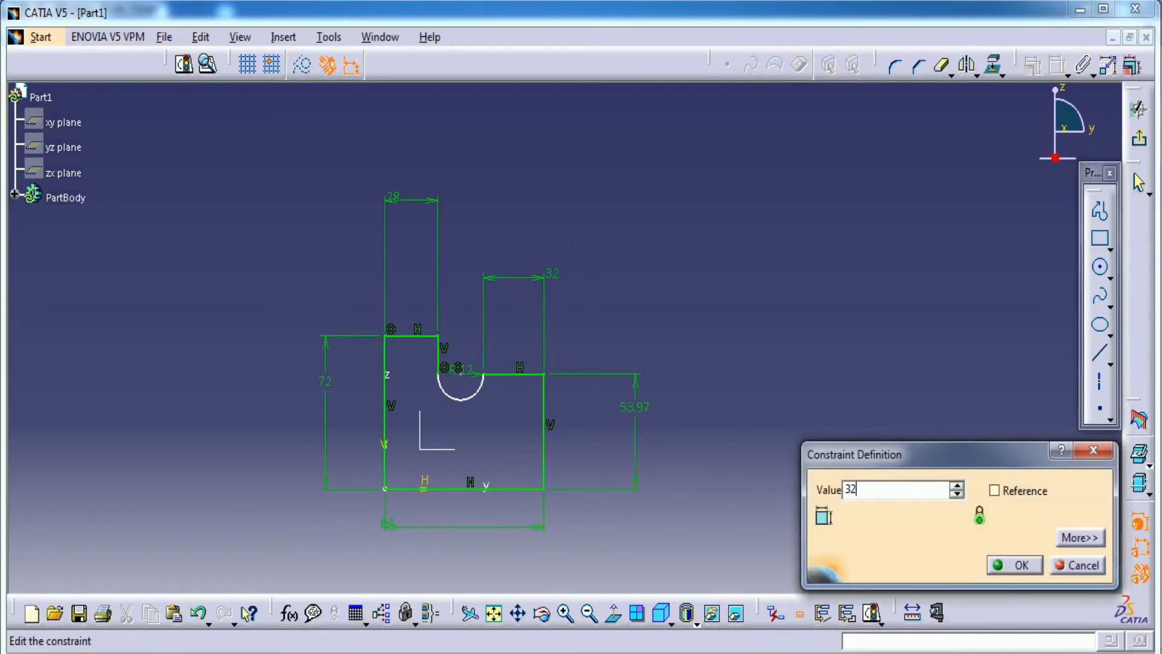
pyautogui.press('Return')
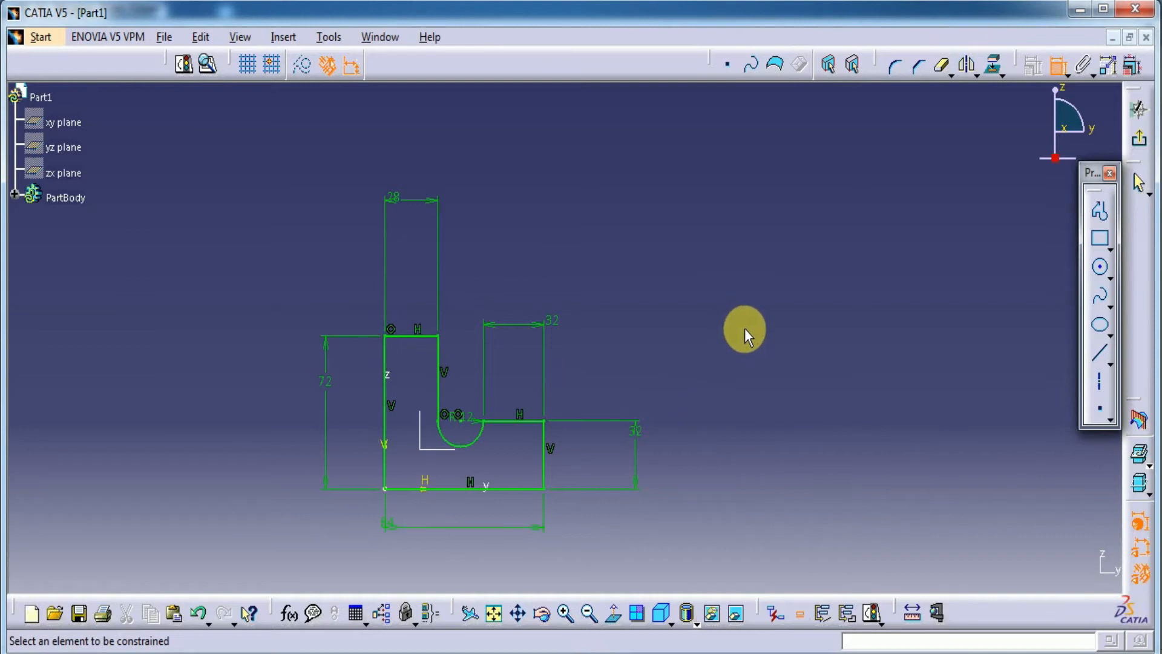
# - Leave the sketch and extrude the L-shaped profile as a 40 mm pad in the reversed direction
pyautogui.moveTo(618, 518)
pyautogui.mouseDown(button='middle')
pyautogui.moveTo(581, 527)
pyautogui.moveTo(576, 483)
pyautogui.moveTo(593, 503)
pyautogui.moveTo(664, 378)
pyautogui.mouseUp(button='middle')
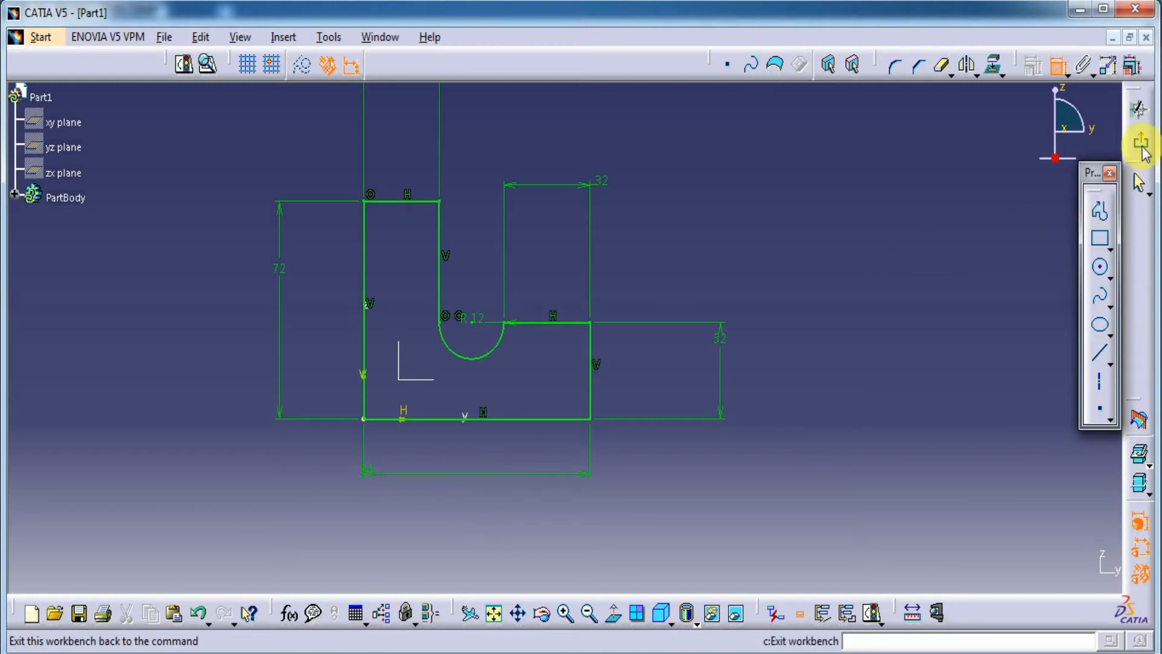
pyautogui.click(1142, 145)
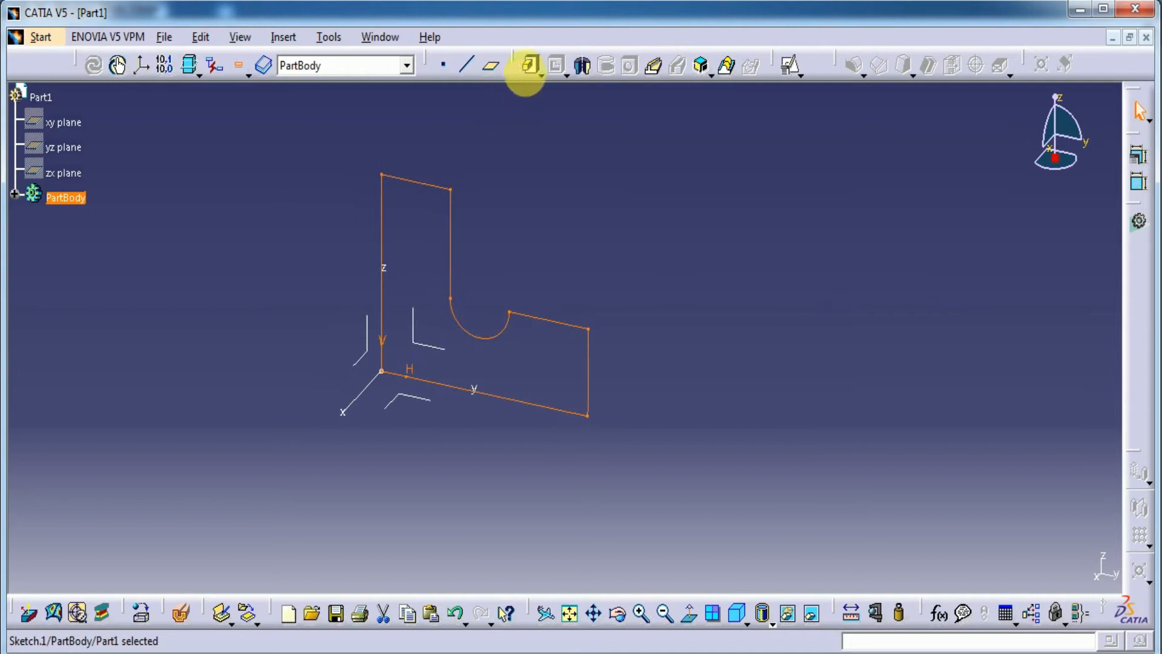
pyautogui.click(529, 65)
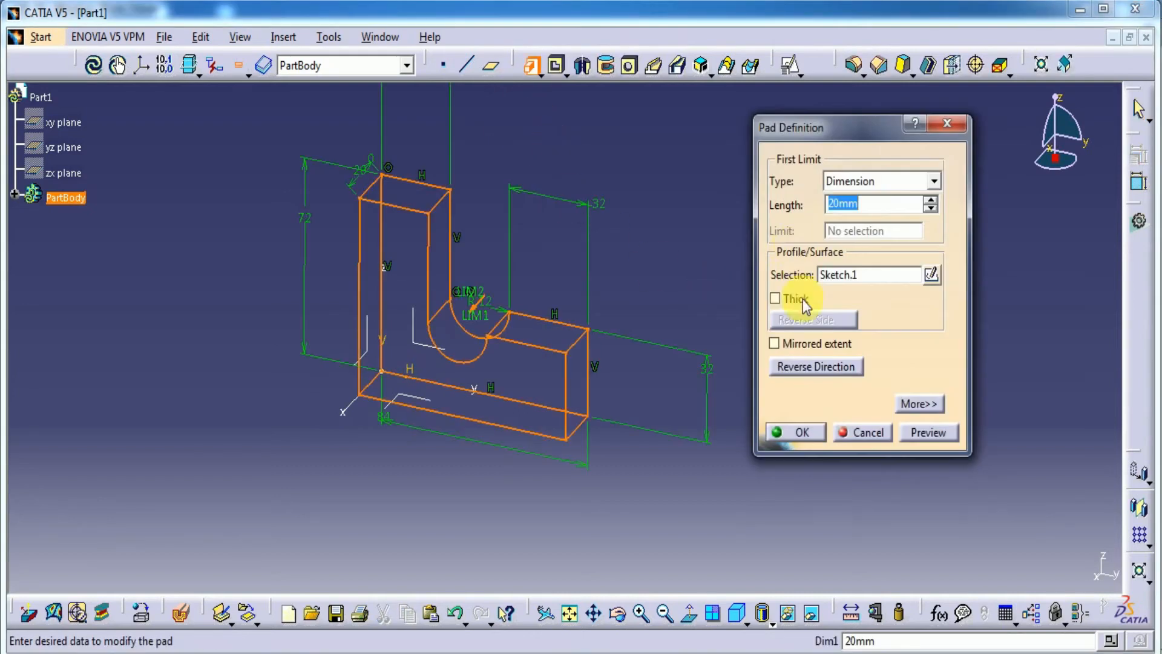
pyautogui.click(795, 366)
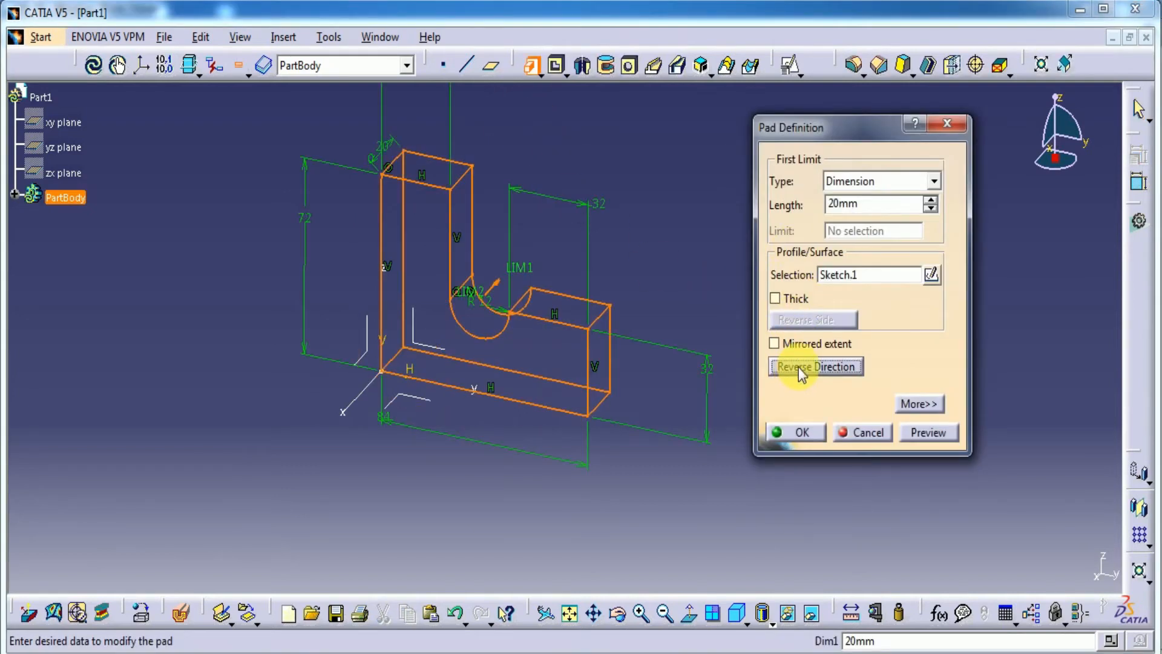
pyautogui.doubleClick(869, 204)
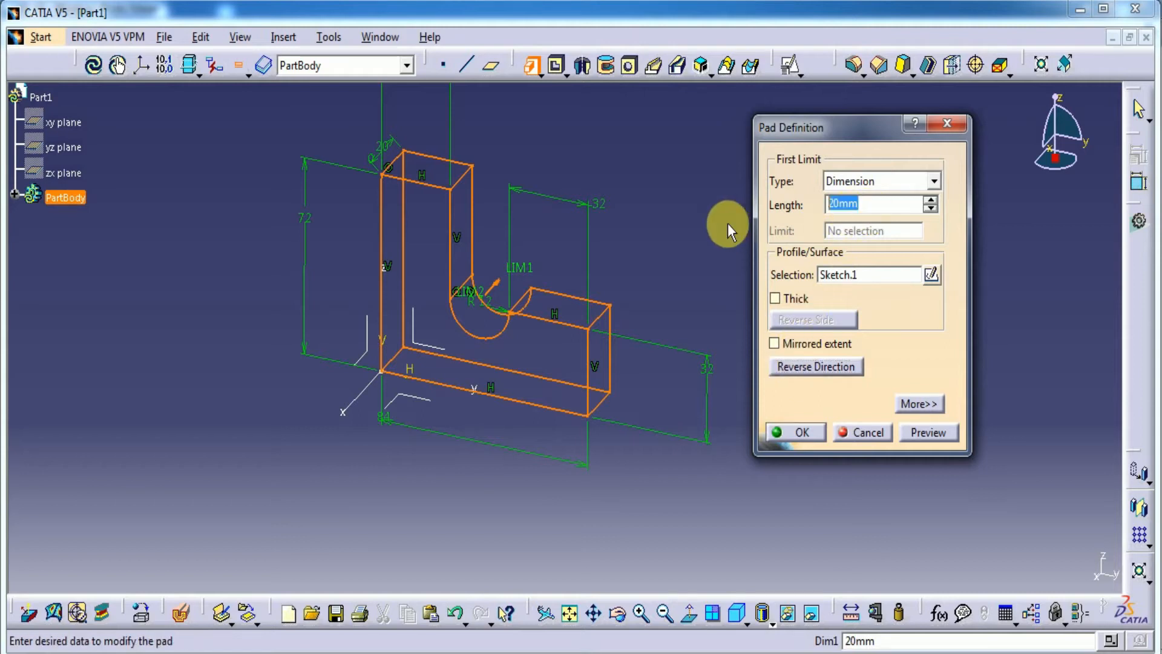
pyautogui.write('4')
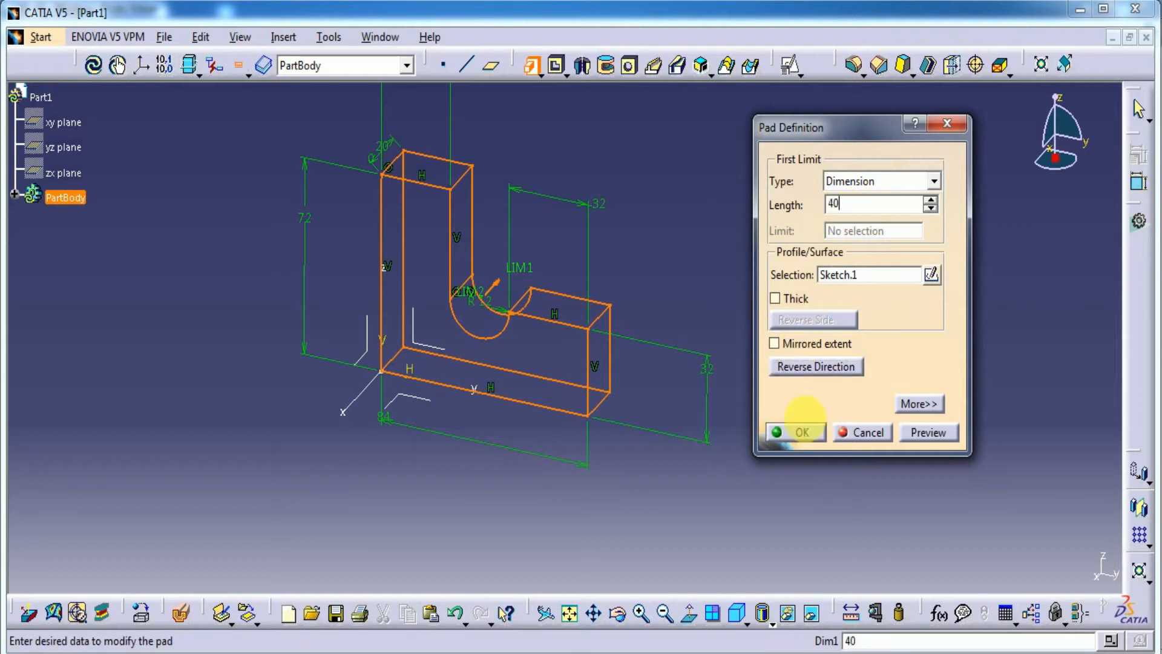
pyautogui.write('0')
pyautogui.click(922, 432)
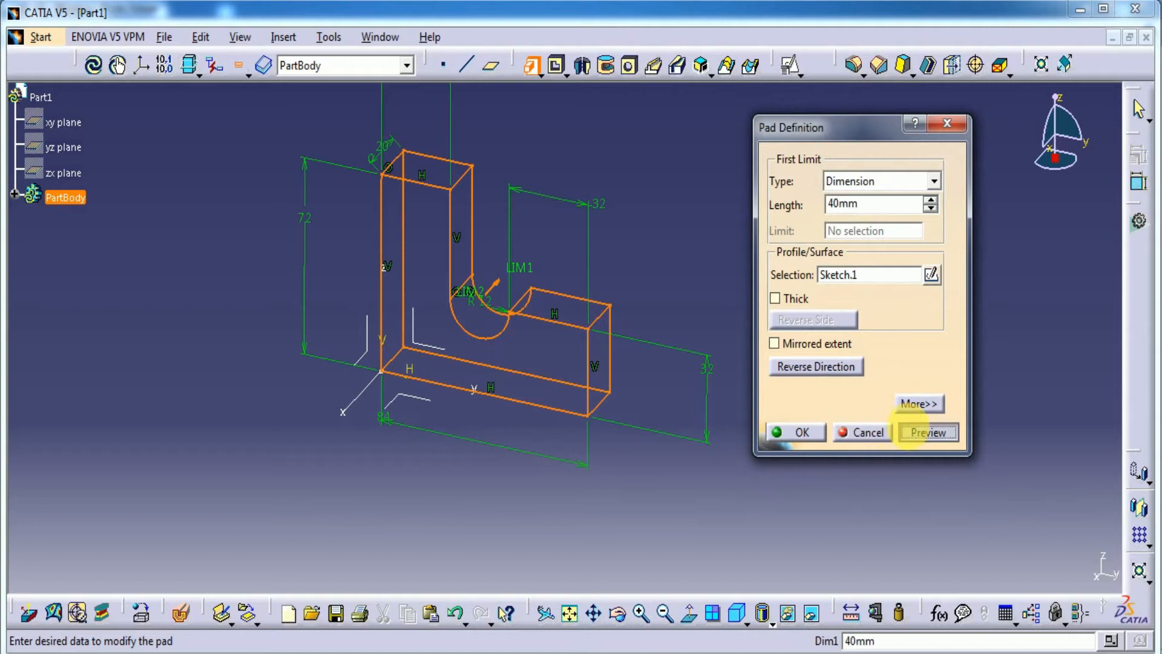
pyautogui.click(800, 432)
# - Create a positioned sketch on the pad's L-shaped front face
pyautogui.moveTo(739, 388); pyautogui.dragTo(678, 479, button='middle')
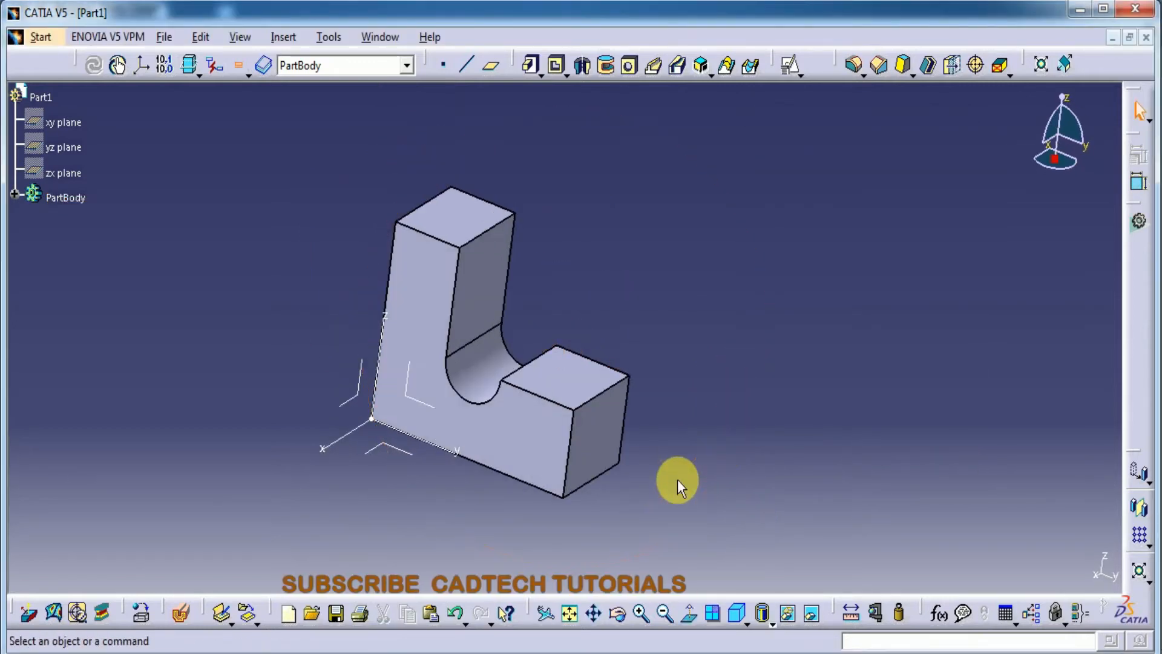
pyautogui.click(431, 287)
pyautogui.click(790, 64)
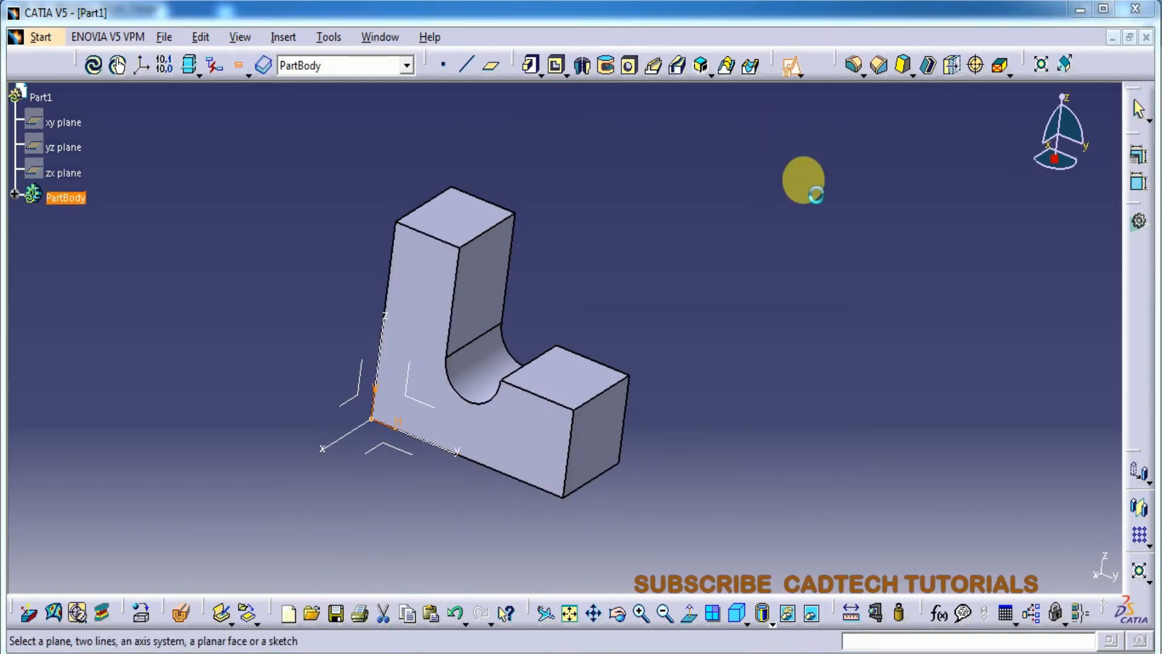
pyautogui.click(1010, 560)
# - Draw a rectangle about 15 mm high across the upright leg, extending past both of its vertical edges
pyautogui.moveTo(595, 329)
pyautogui.mouseDown(button='middle')
pyautogui.moveTo(605, 332)
pyautogui.moveTo(444, 308)
pyautogui.moveTo(698, 322)
pyautogui.mouseUp(button='middle')
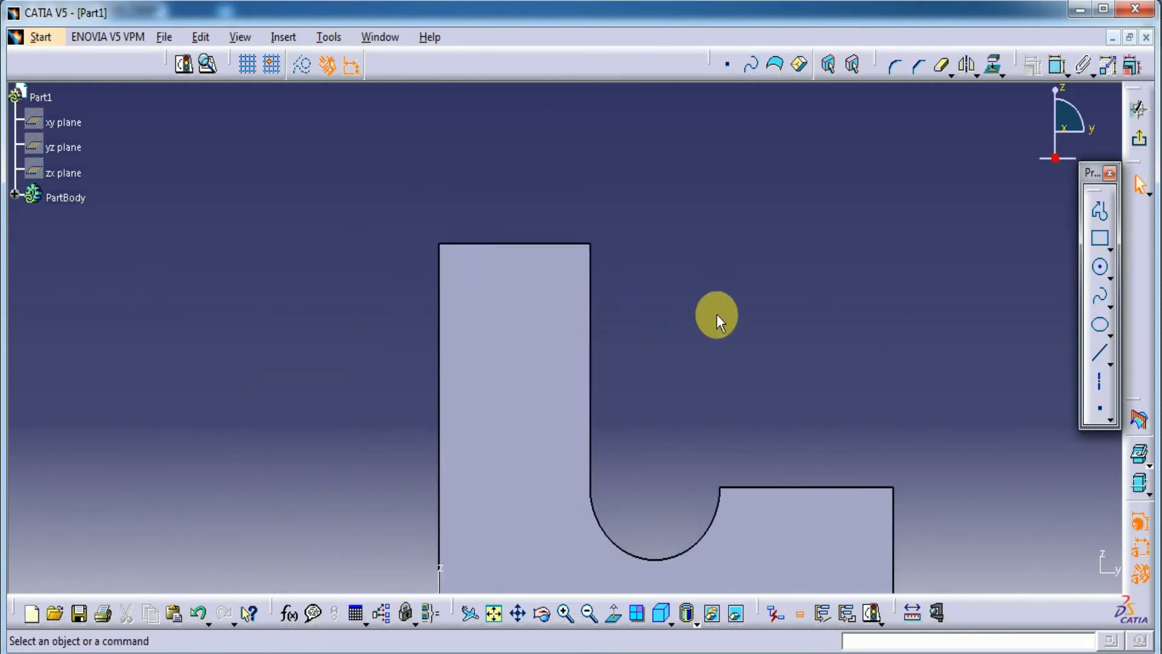
pyautogui.click(1100, 238)
pyautogui.click(397, 307)
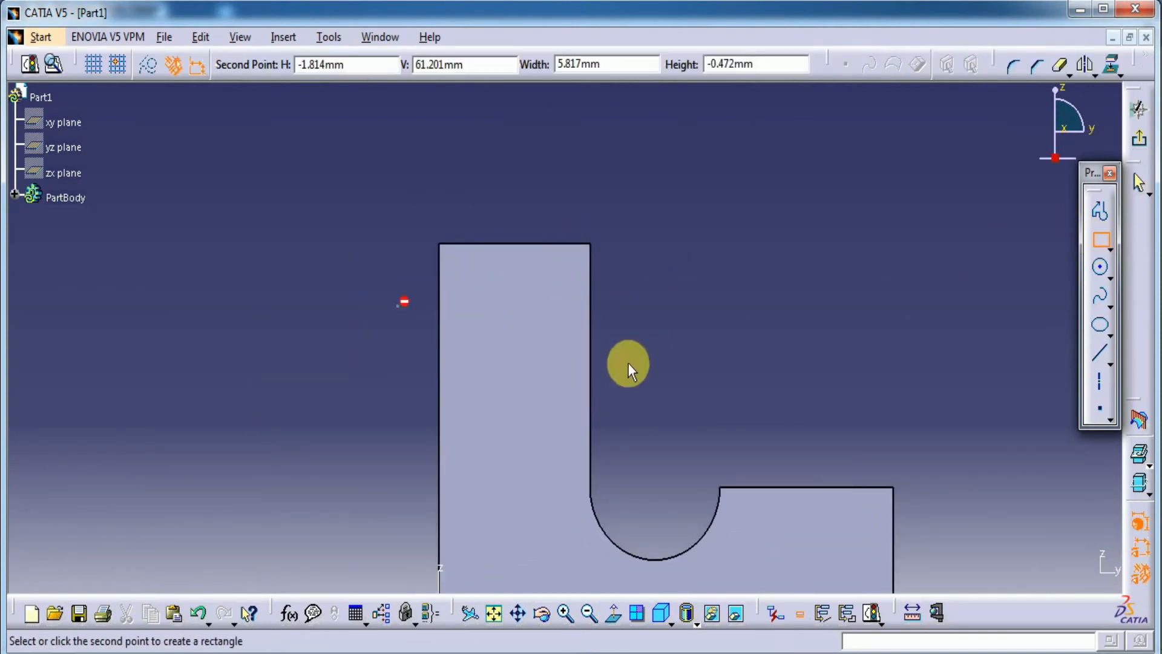
pyautogui.click(679, 390)
# - Constrain both vertical sides of the rectangle to be coincident with the upright leg's corresponding vertical edges
pyautogui.click(1057, 65)
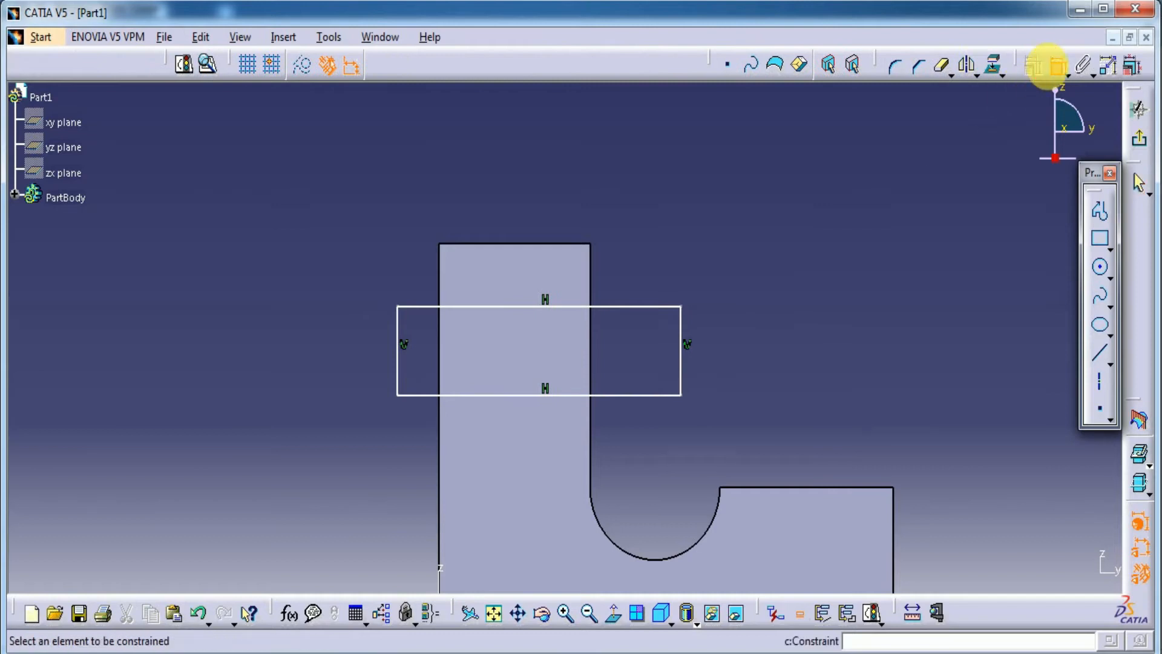
pyautogui.click(682, 360)
pyautogui.click(591, 352)
pyautogui.rightClick(695, 206)
pyautogui.click(740, 354)
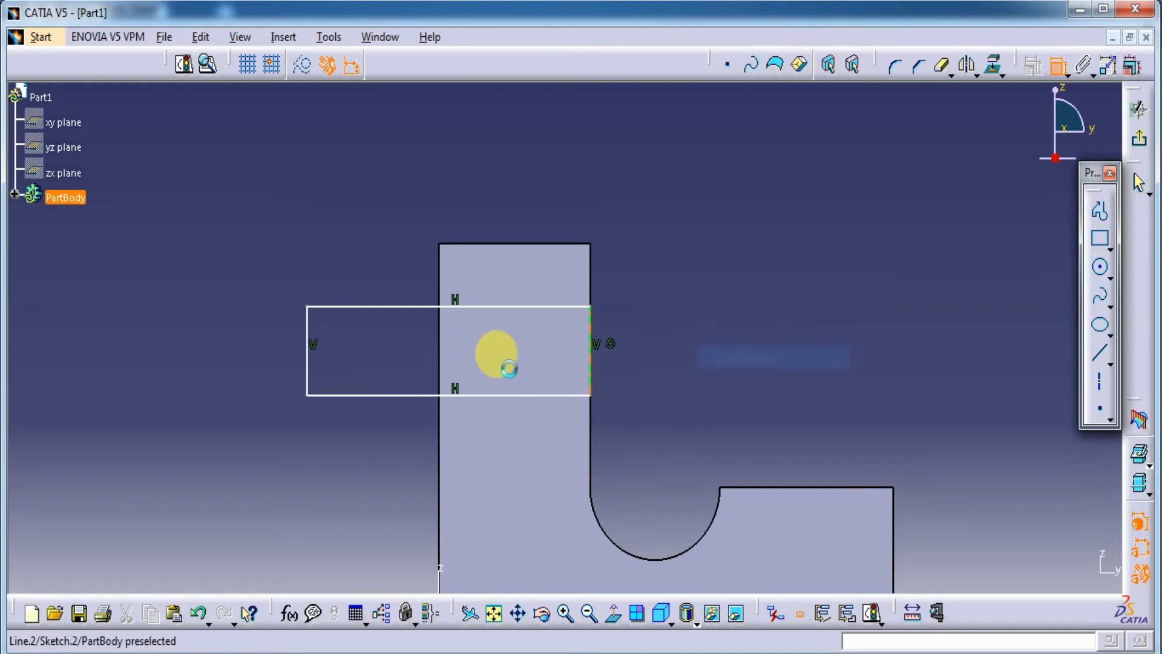
pyautogui.click(440, 360)
pyautogui.click(309, 358)
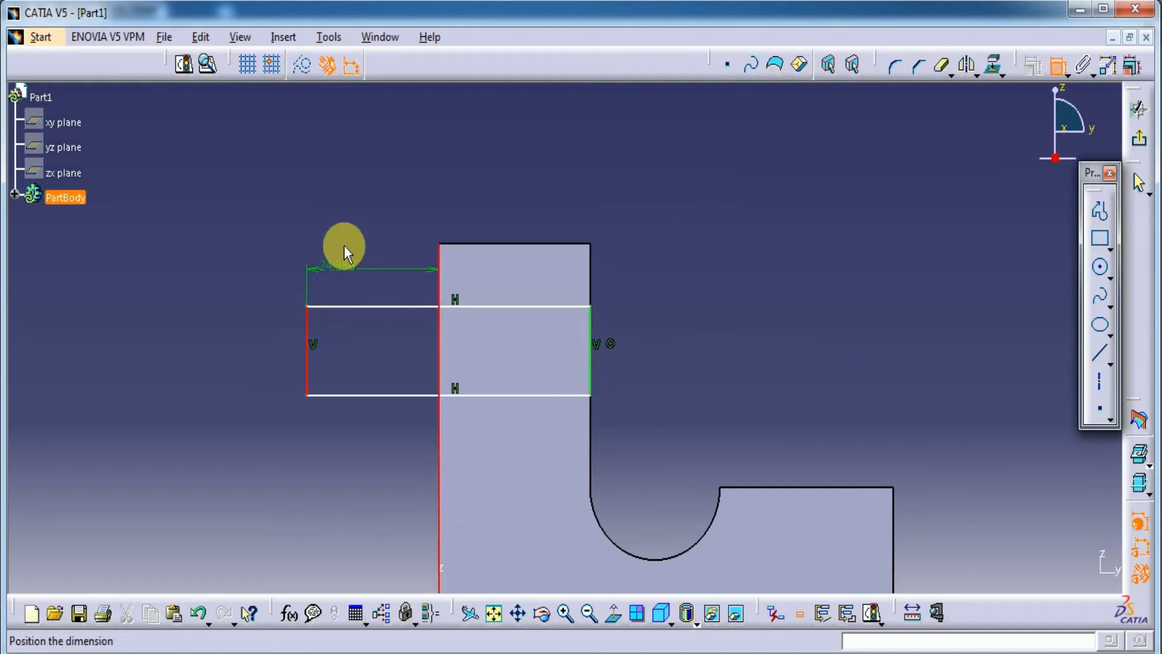
pyautogui.rightClick(348, 193)
pyautogui.click(385, 342)
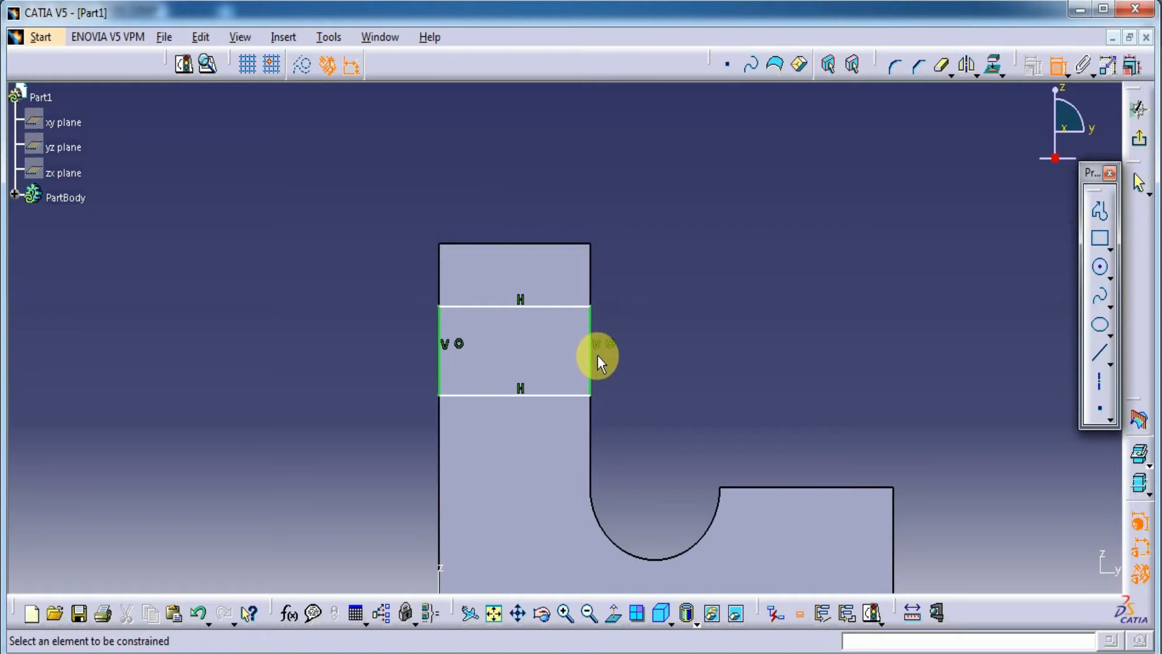
# - Dimension the distance between the rectangle's horizontal sides and set it to 16 mm
pyautogui.click(551, 305)
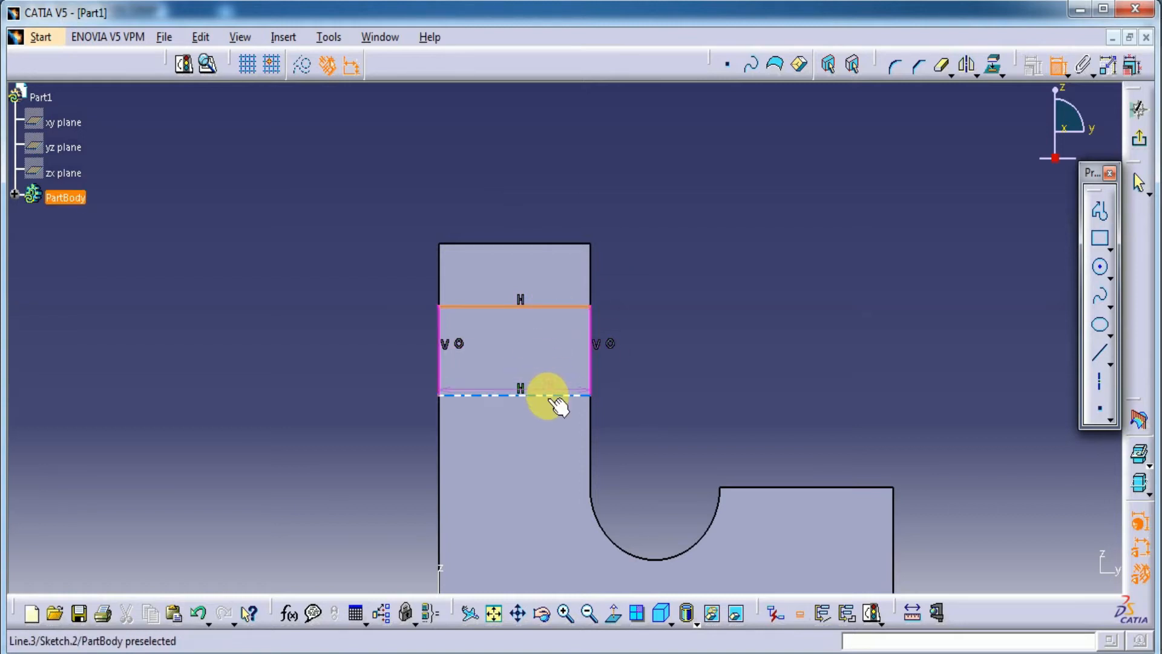
pyautogui.click(552, 396)
pyautogui.doubleClick(687, 333)
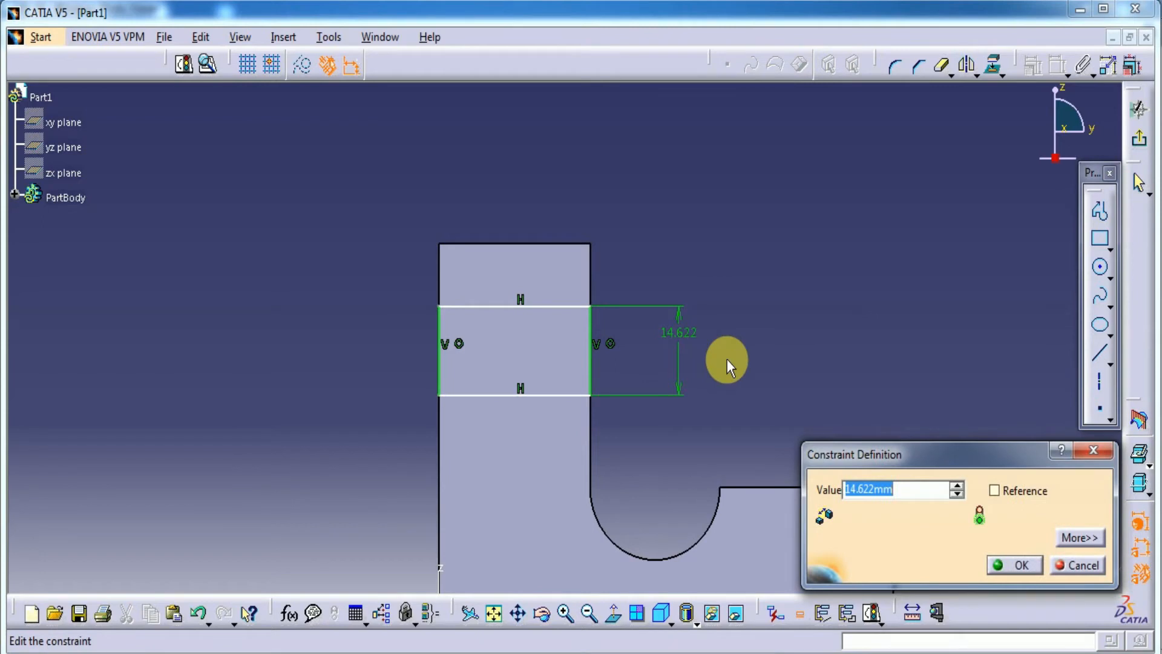
pyautogui.write('16')
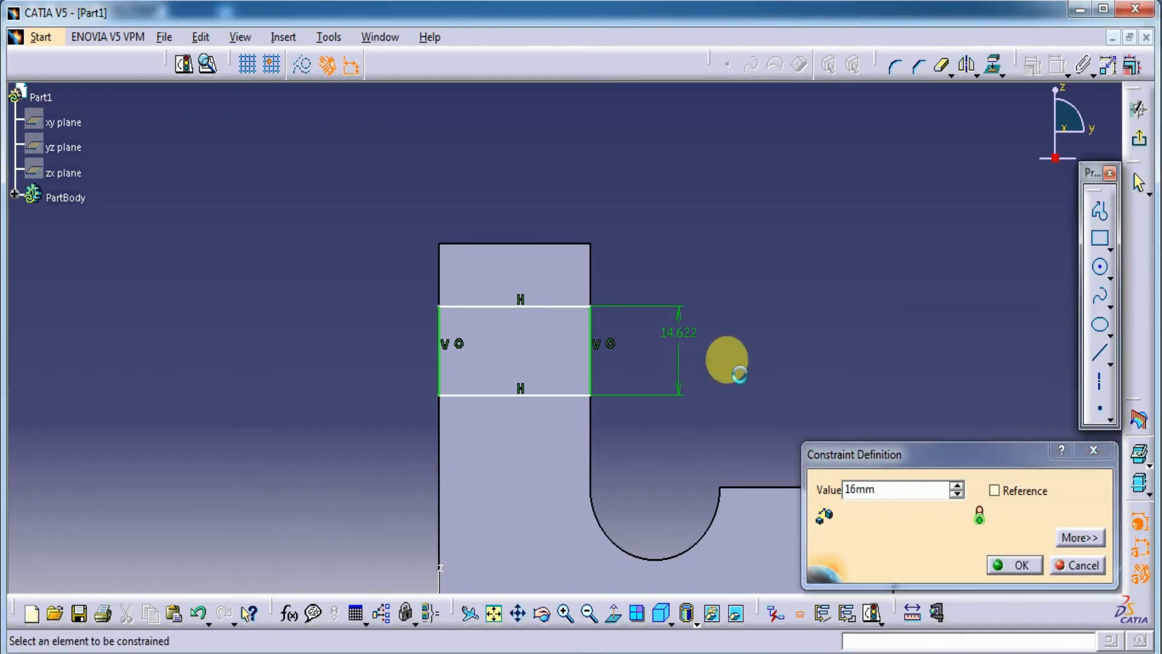
pyautogui.press('Return')
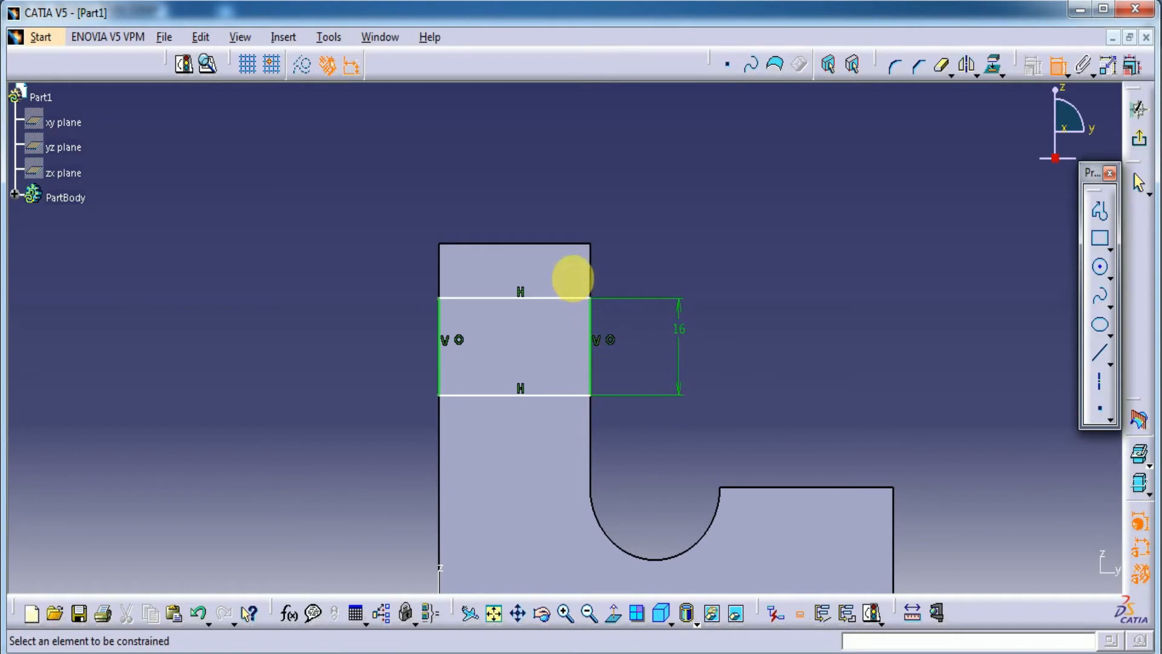
# - Dimension the gap between the upright leg's top edge and the rectangle's upper side, and set it to 8 mm
pyautogui.click(575, 243)
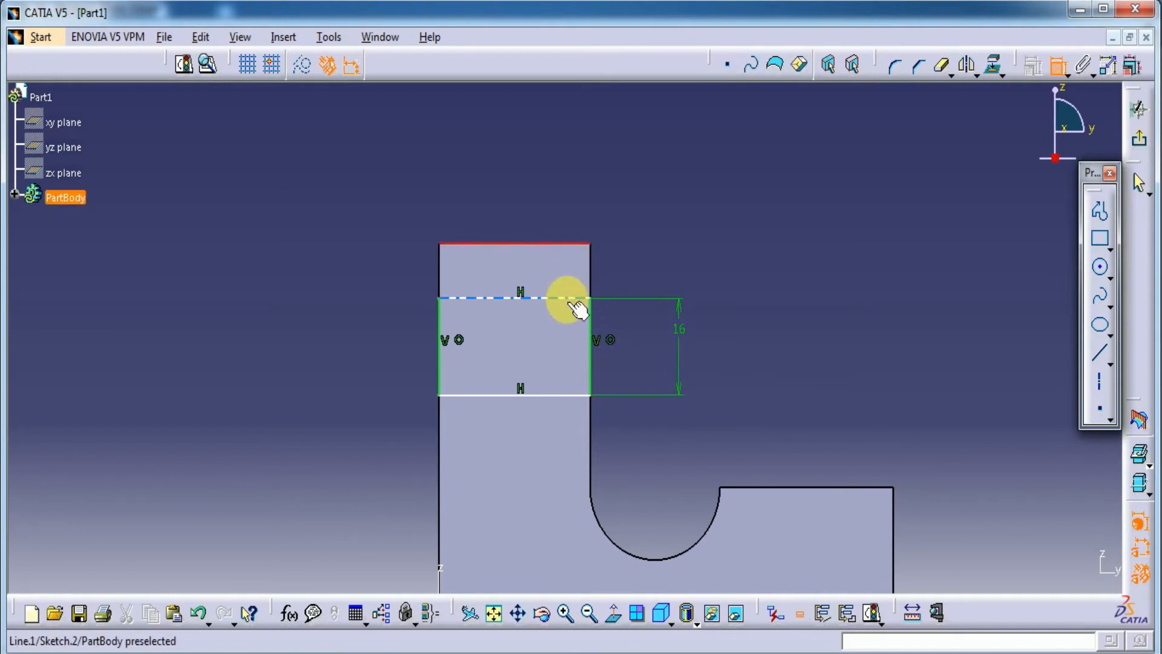
pyautogui.click(561, 298)
pyautogui.click(773, 231)
pyautogui.doubleClick(773, 230)
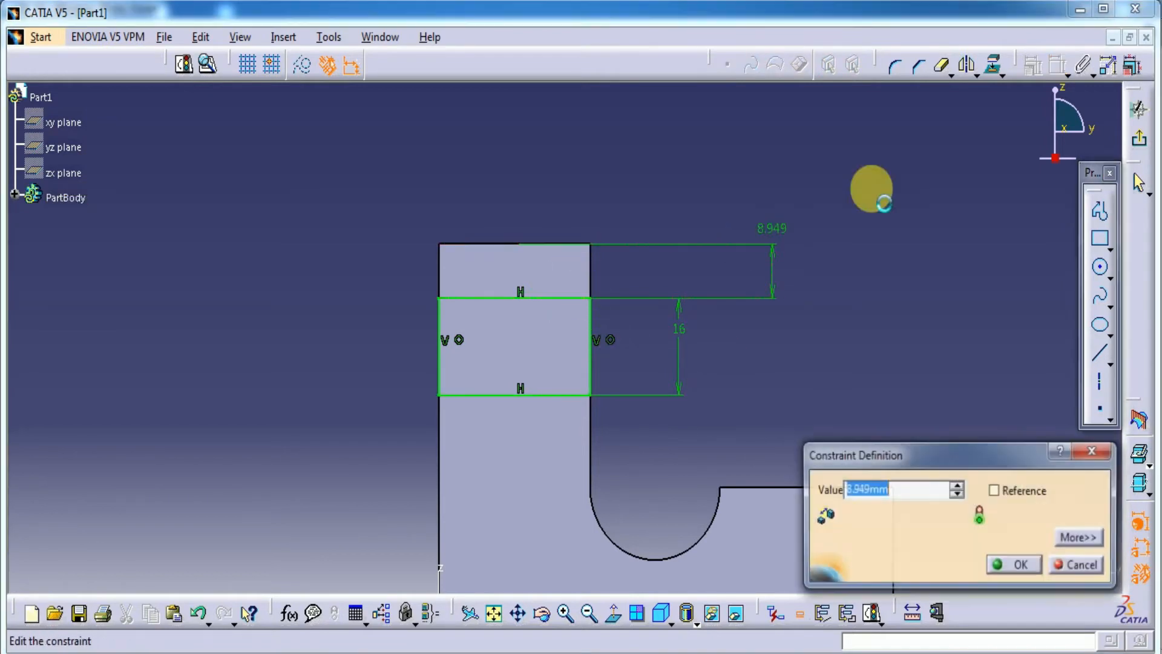
pyautogui.write('8')
pyautogui.press('Return')
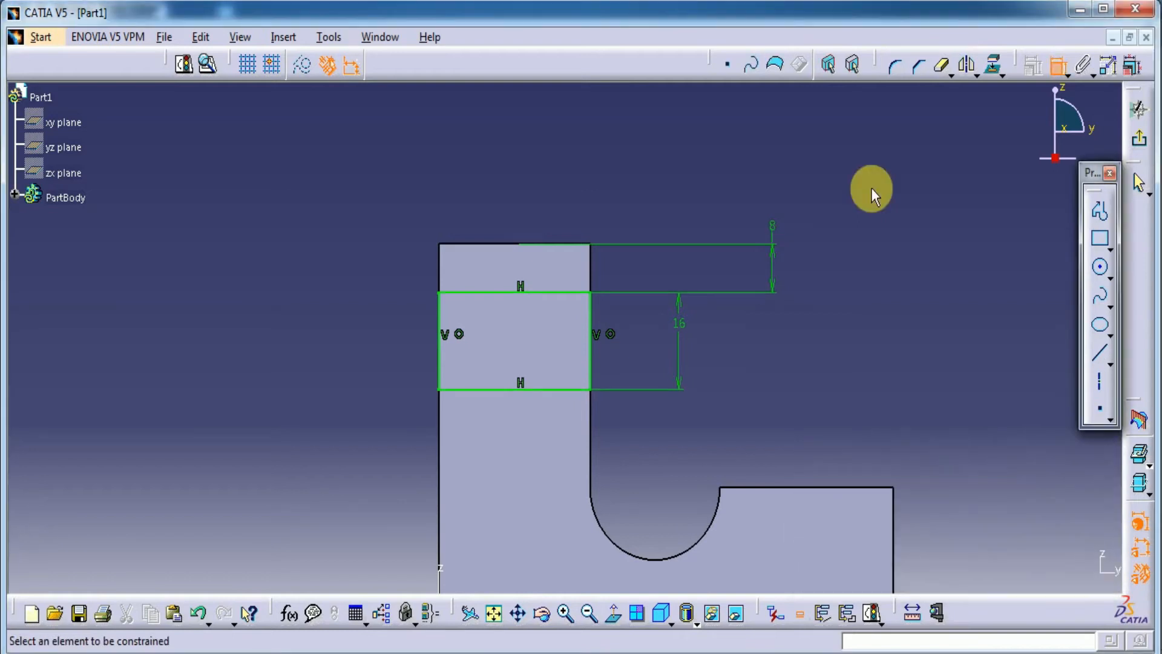
# - Leave the sketch and cut the rectangle into the upright leg as an 8 mm deep pocket
pyautogui.click(1139, 137)
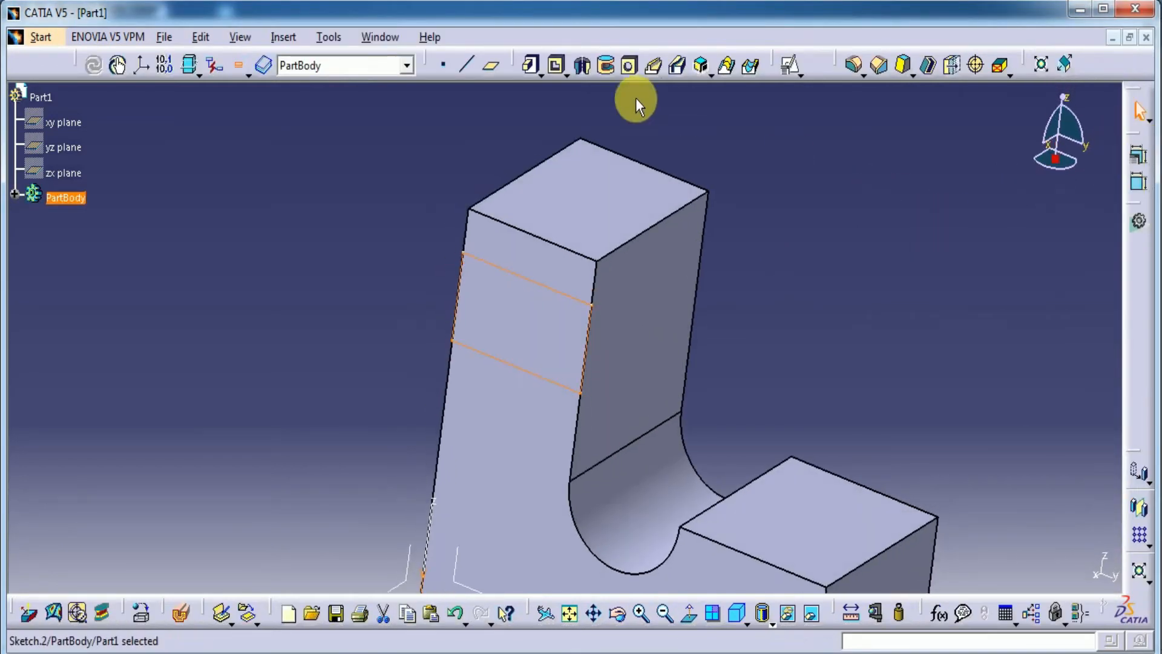
pyautogui.click(556, 65)
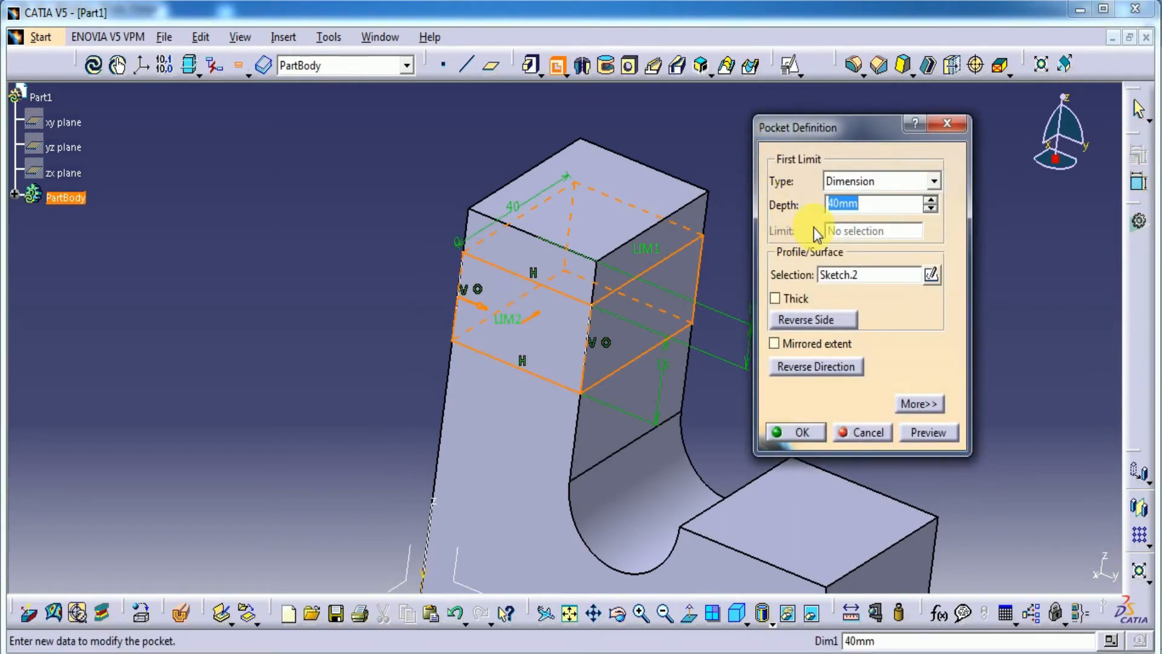
pyautogui.write('8')
pyautogui.click(927, 433)
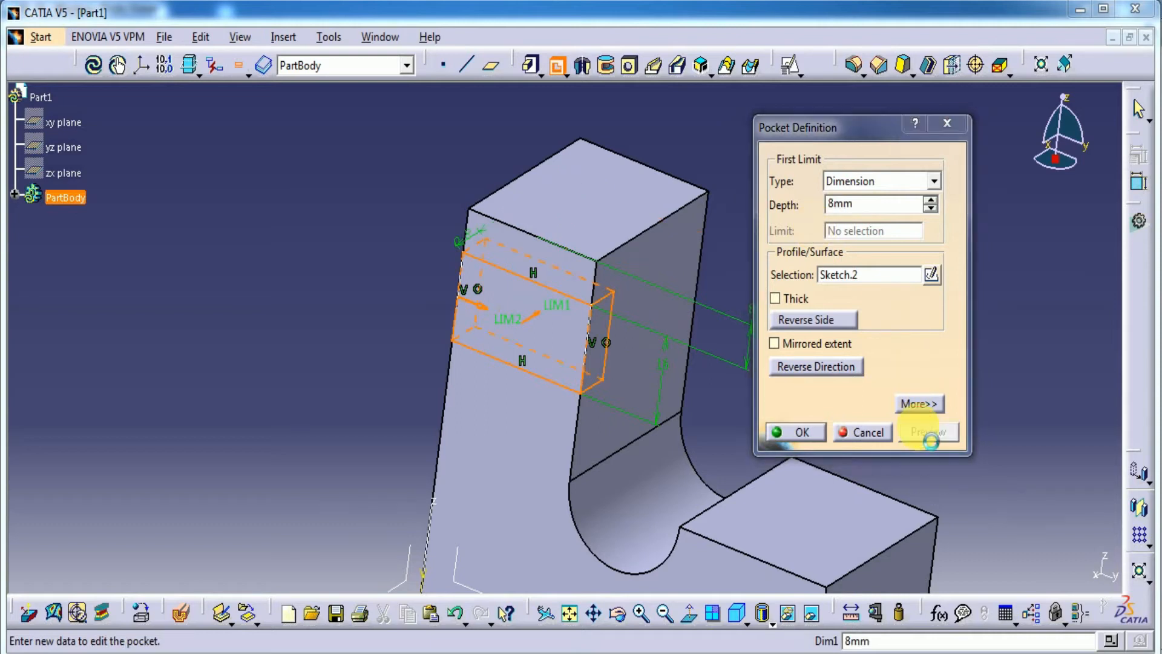
pyautogui.click(800, 432)
# - Create a positioned sketch on the L-shaped face opposite the pocket
pyautogui.moveTo(779, 335); pyautogui.dragTo(509, 506, button='middle')
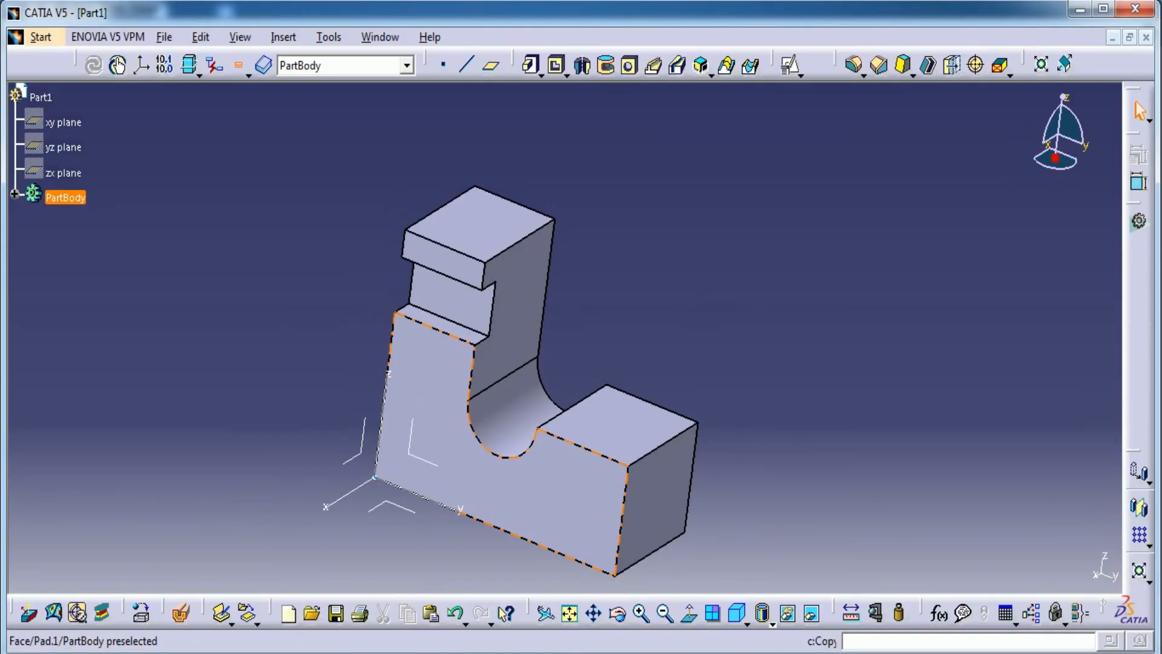
pyautogui.hotkey('alt', 'Tab')
pyautogui.moveTo(765, 439); pyautogui.dragTo(466, 462, button='middle')
pyautogui.click(790, 66)
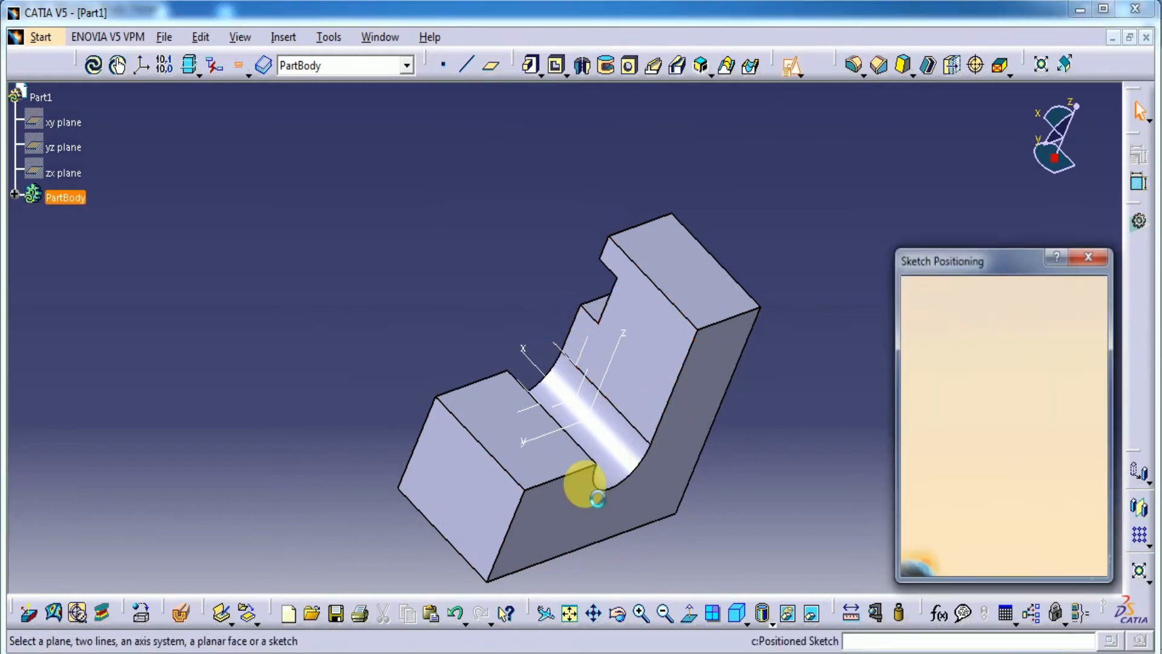
pyautogui.click(587, 496)
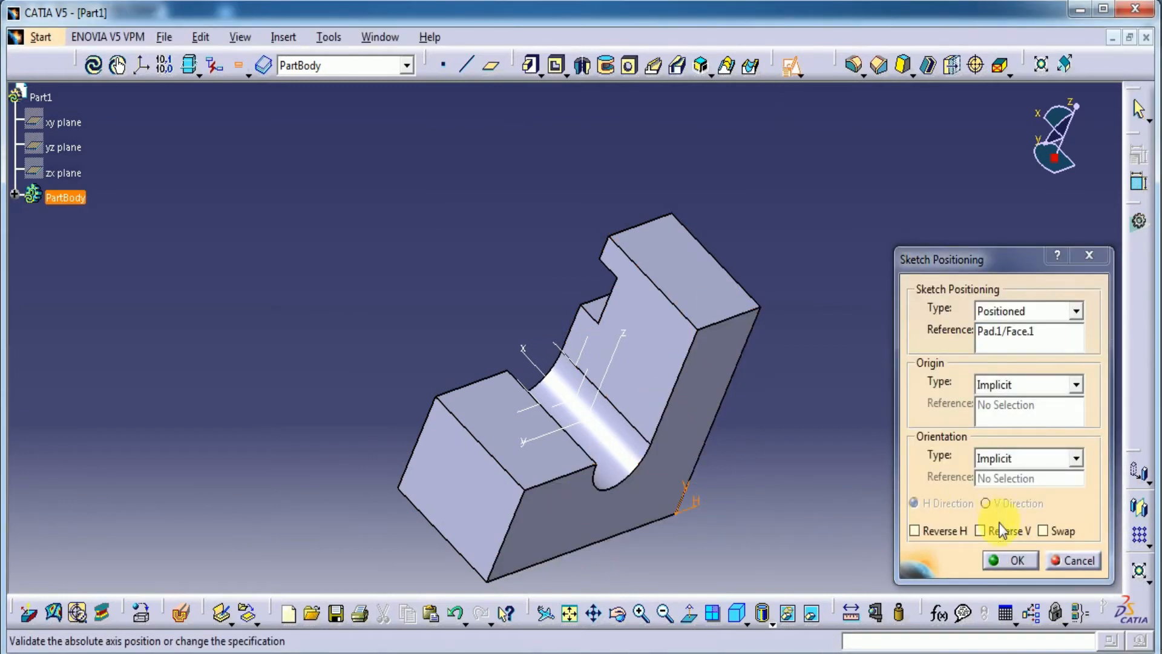
pyautogui.click(1042, 531)
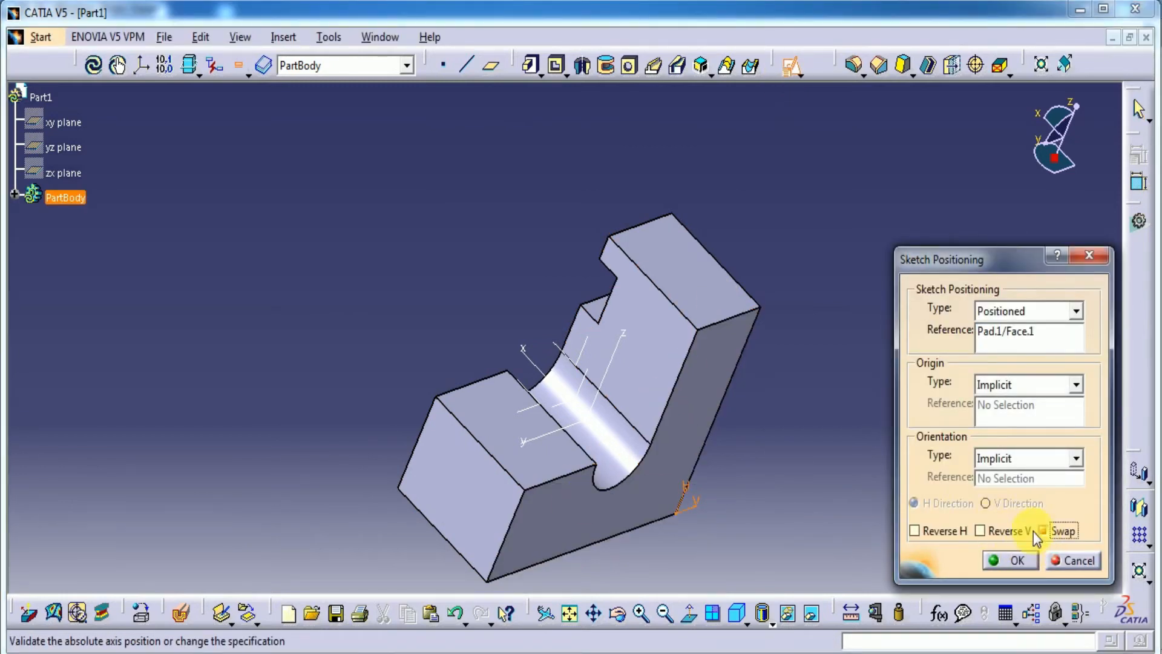
pyautogui.click(1008, 562)
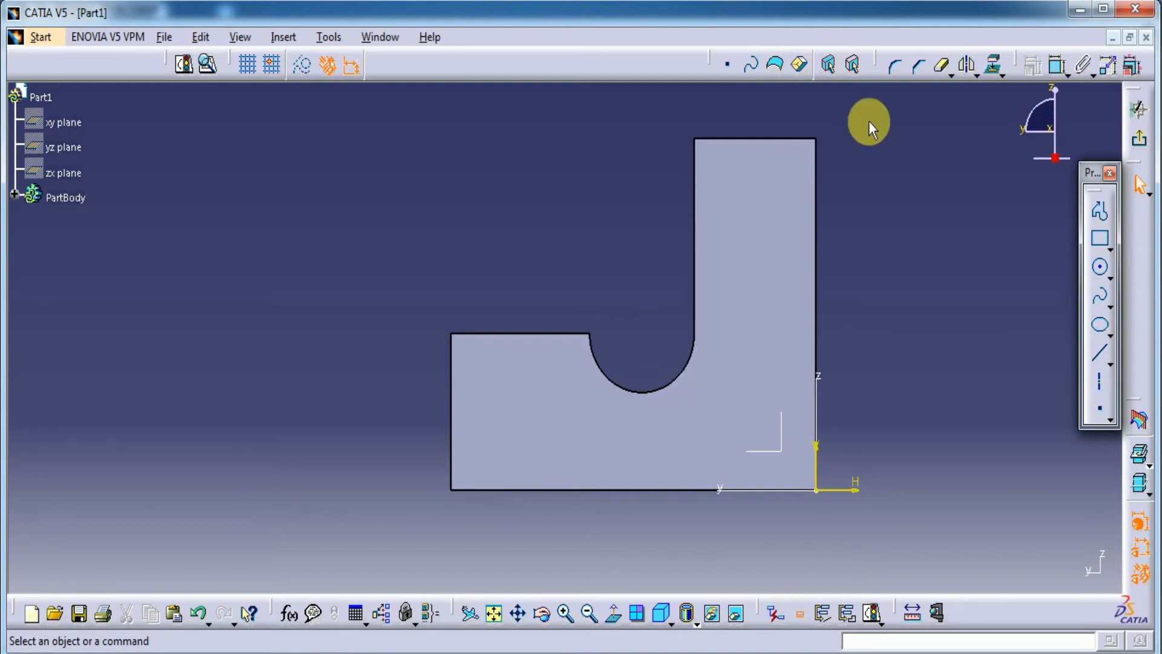
# - Draw a tall rectangle over the low foot, starting at about H -83 mm, V 54 mm and ending below the foot's bottom edge
pyautogui.click(1100, 237)
pyautogui.click(454, 227)
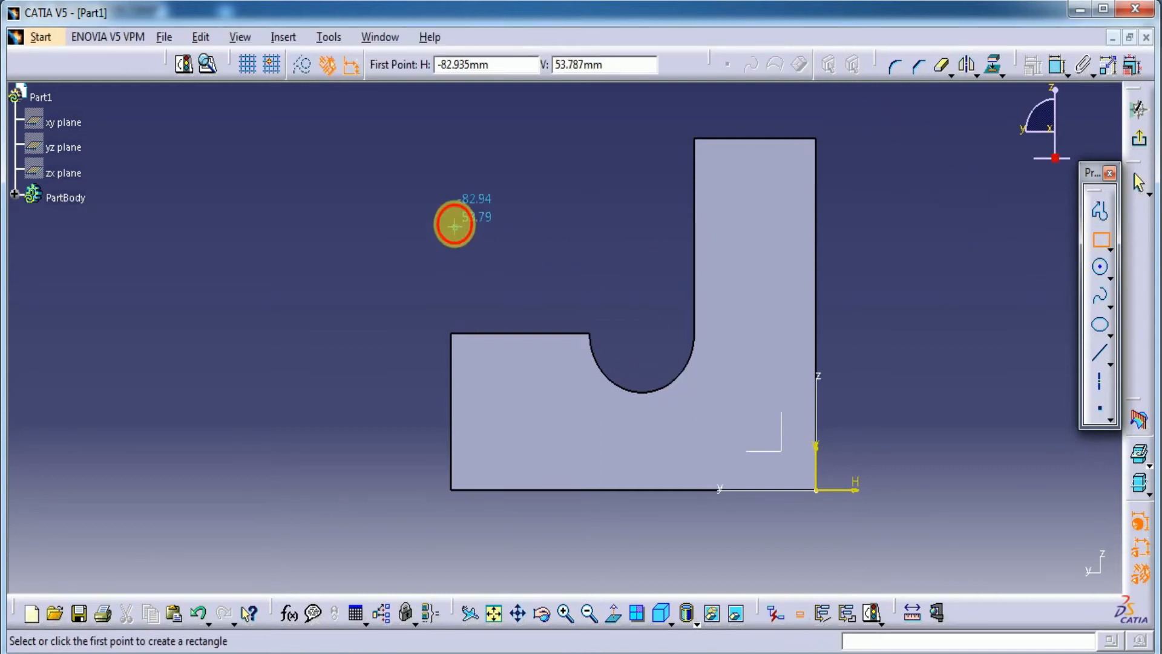
pyautogui.click(627, 507)
pyautogui.click(427, 271)
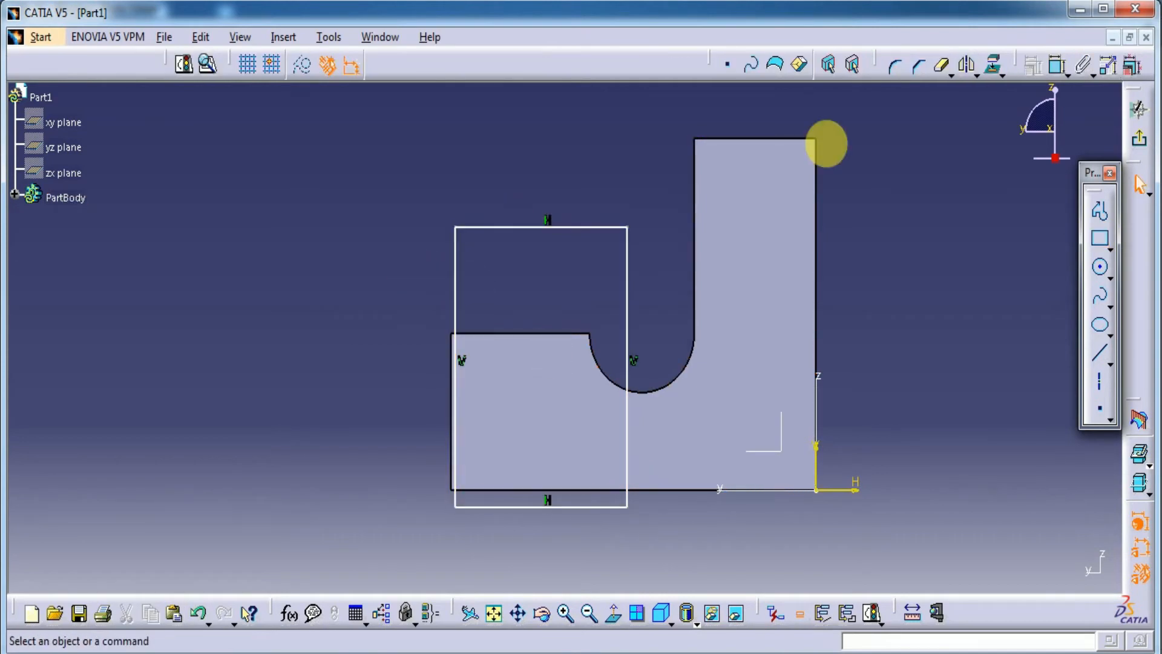
# - Constrain the rectangle's upper side to be coincident with the low foot's top edge
pyautogui.click(1049, 71)
pyautogui.click(557, 228)
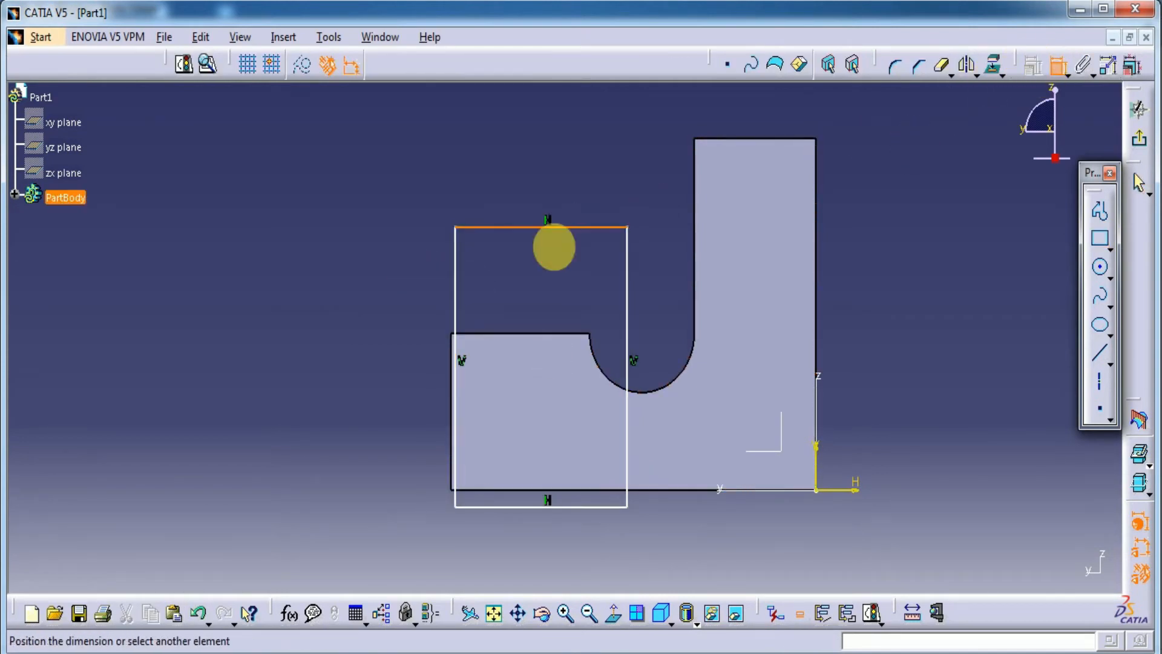
pyautogui.click(529, 331)
pyautogui.rightClick(537, 292)
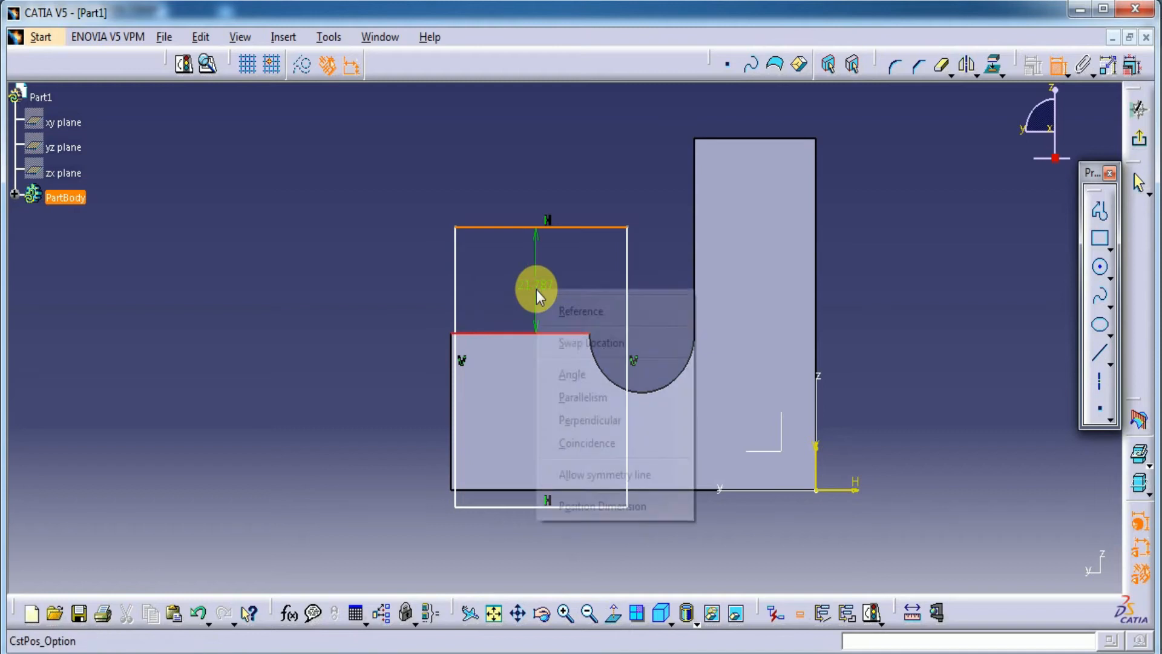
pyautogui.click(587, 446)
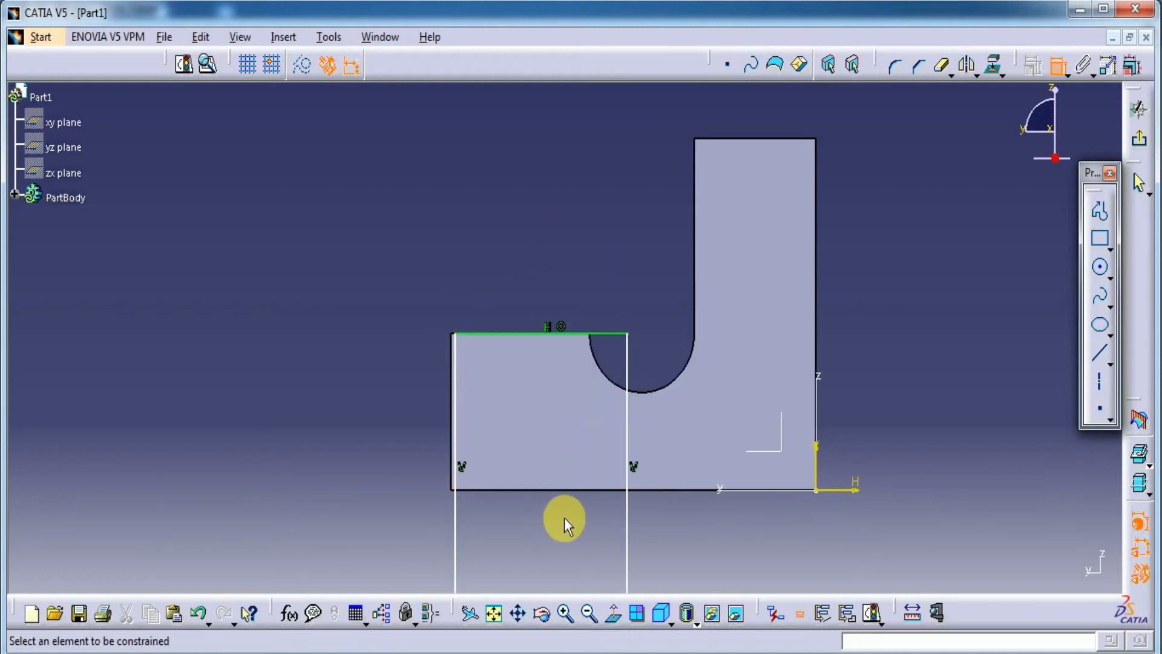
# - Constrain the rectangle's lower side to be coincident with the low foot's bottom edge
pyautogui.moveTo(566, 525); pyautogui.dragTo(561, 363, button='middle')
pyautogui.click(527, 458)
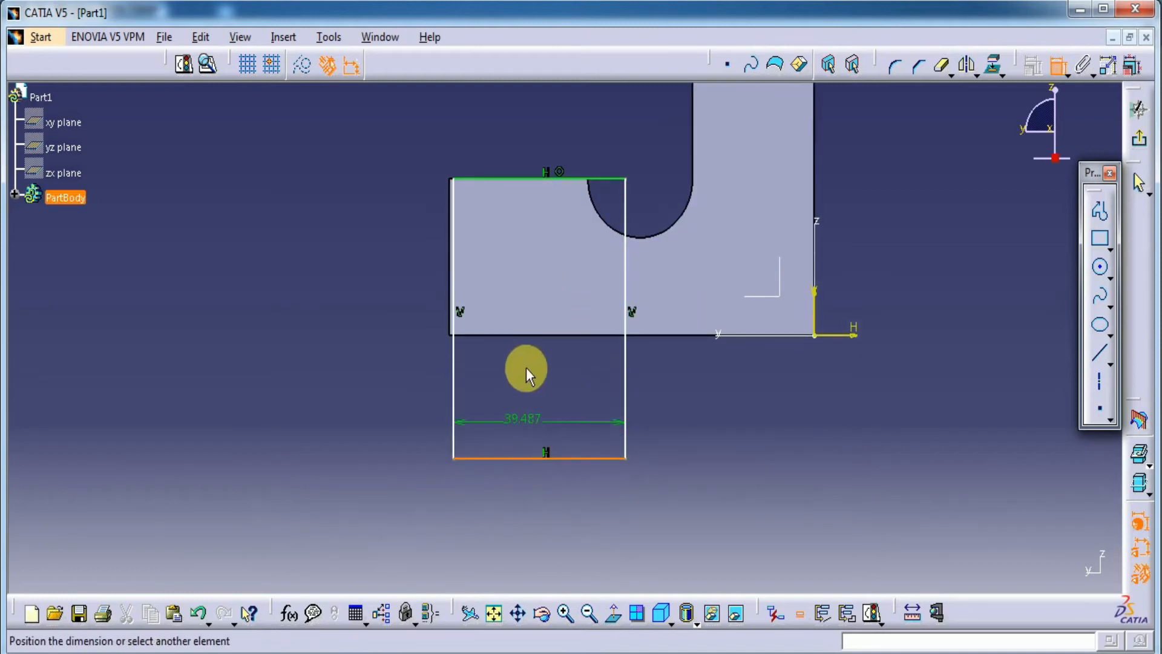
pyautogui.click(532, 335)
pyautogui.rightClick(540, 382)
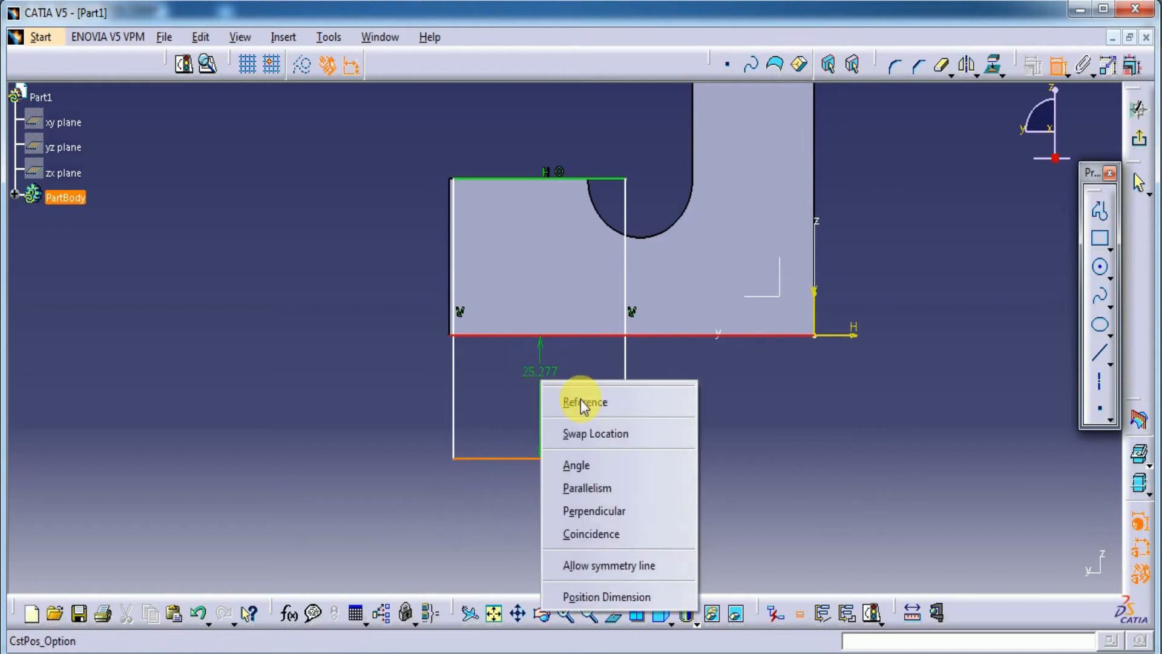
pyautogui.click(587, 534)
# - Constrain the rectangle's outer vertical side to be coincident with the low foot's end edge
pyautogui.moveTo(449, 407)
pyautogui.mouseDown(button='middle')
pyautogui.moveTo(441, 303)
pyautogui.moveTo(316, 324)
pyautogui.mouseUp(button='middle')
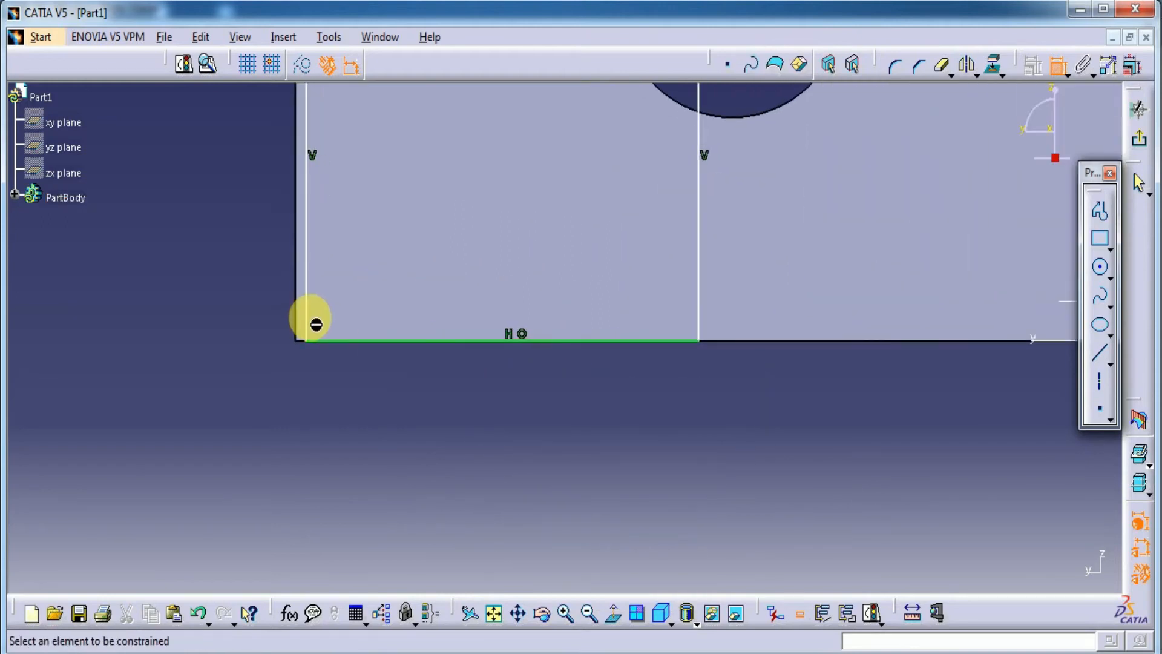
pyautogui.click(304, 309)
pyautogui.click(294, 311)
pyautogui.rightClick(226, 390)
pyautogui.click(363, 542)
# - Dimension the rectangle's horizontal width and set it to 32 mm
pyautogui.moveTo(415, 472); pyautogui.dragTo(445, 608, button='middle')
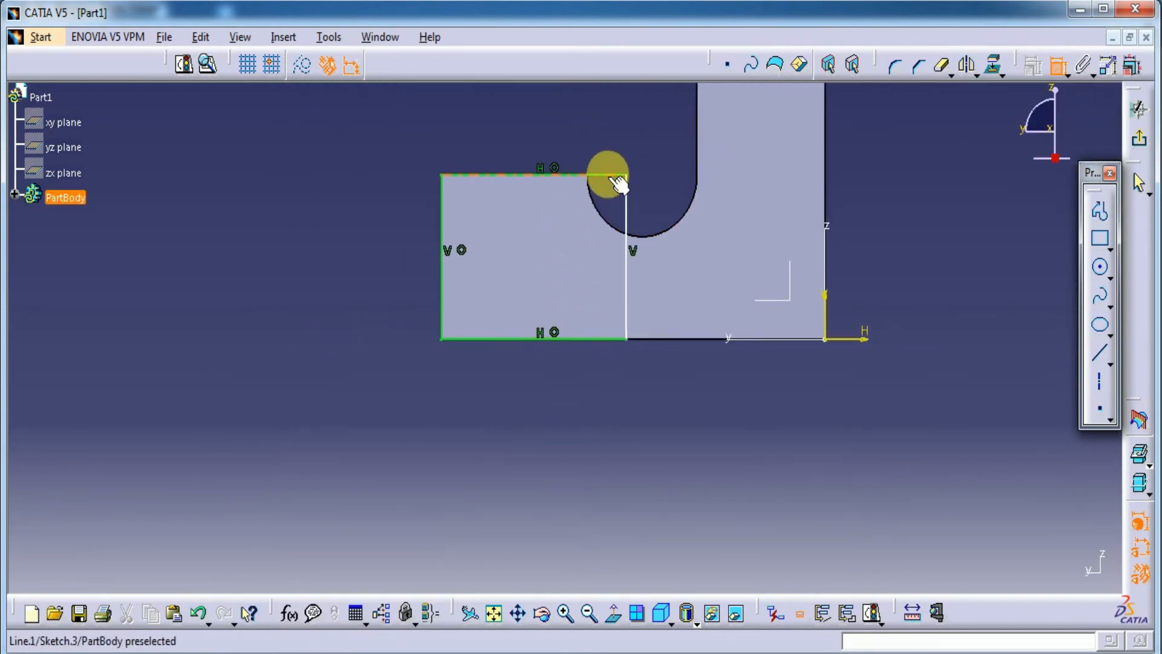
pyautogui.click(619, 182)
pyautogui.click(563, 124)
pyautogui.doubleClick(499, 139)
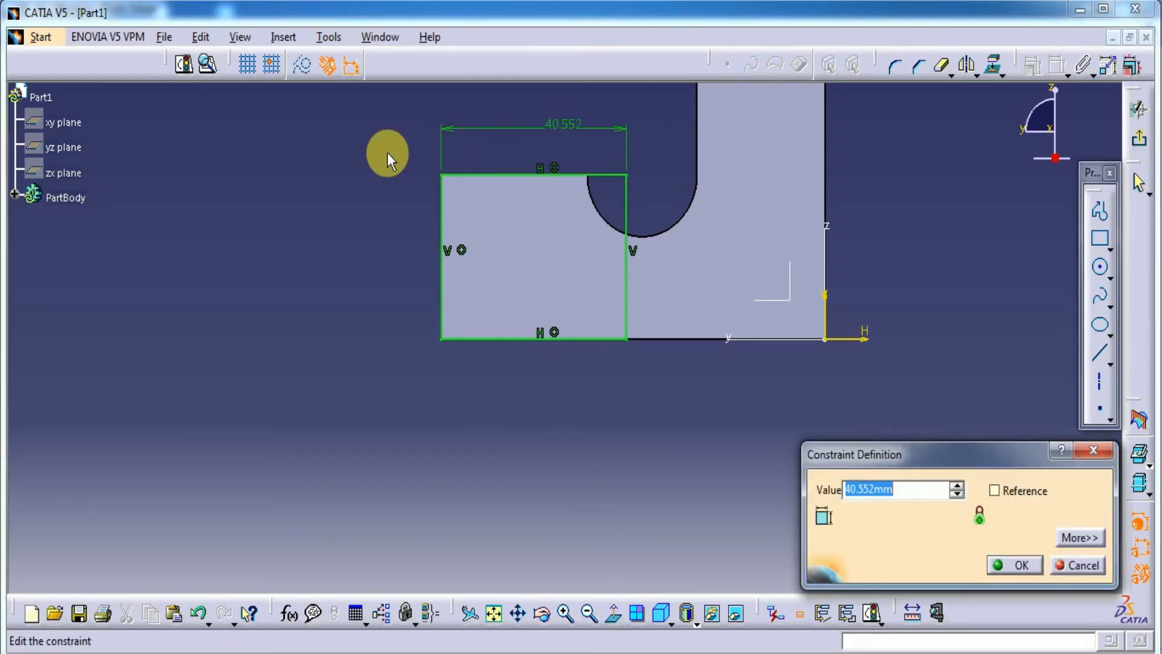
pyautogui.press('Return')
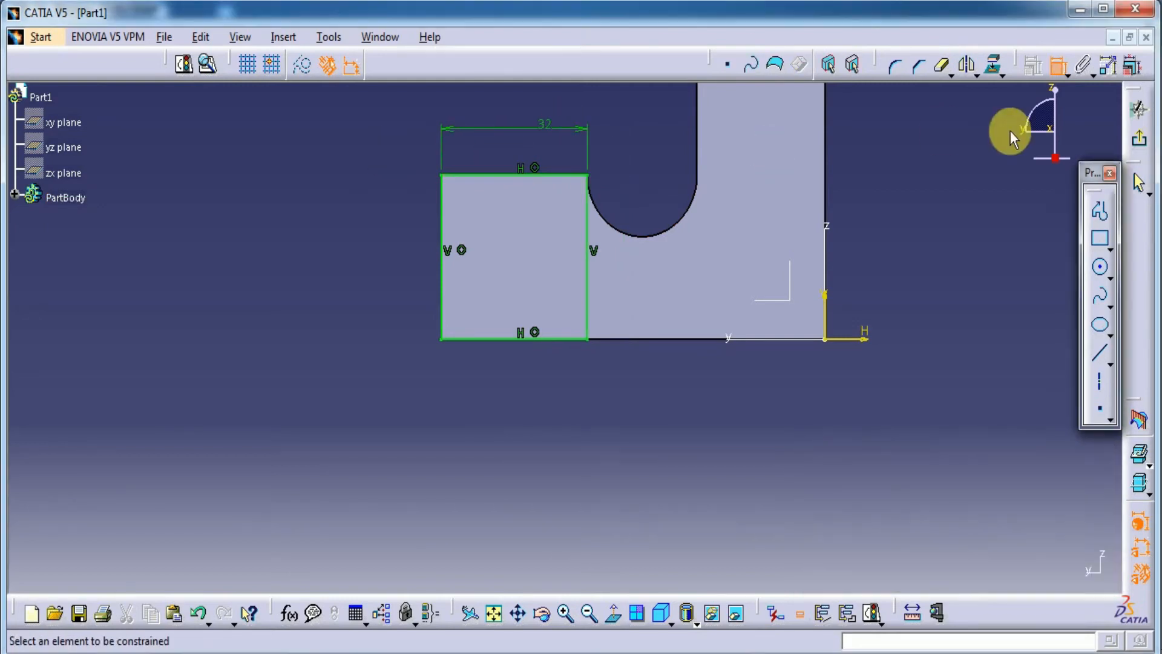
# - Leave the sketch and pad the rectangle 16 mm outward from the low foot's face
pyautogui.click(1139, 139)
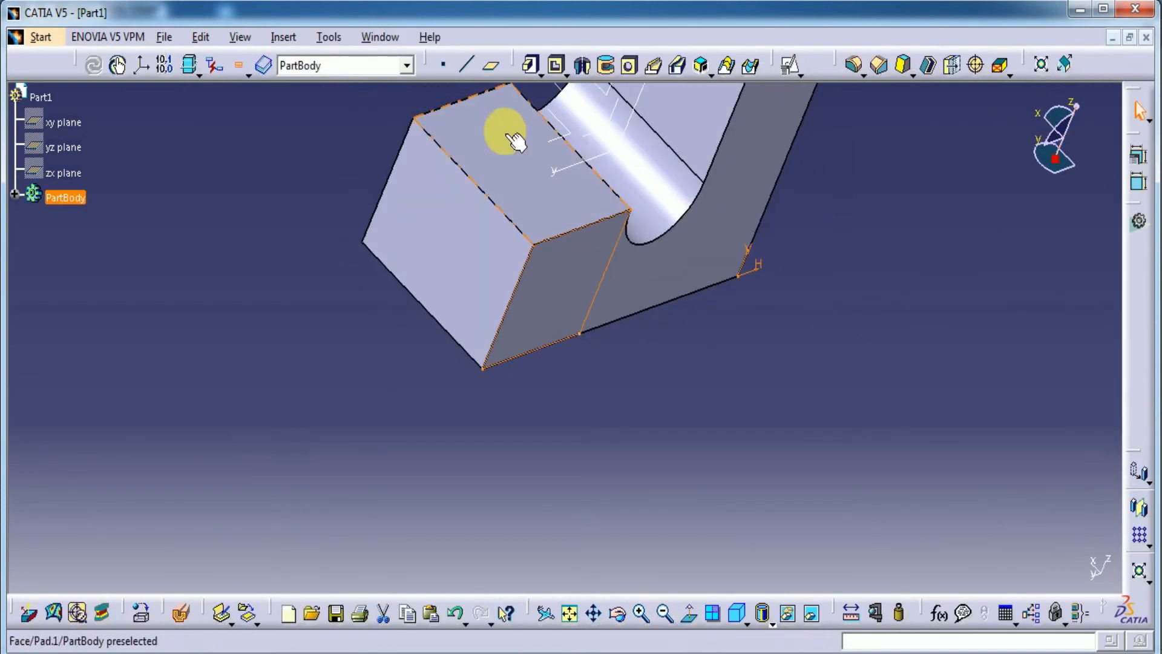
pyautogui.click(531, 65)
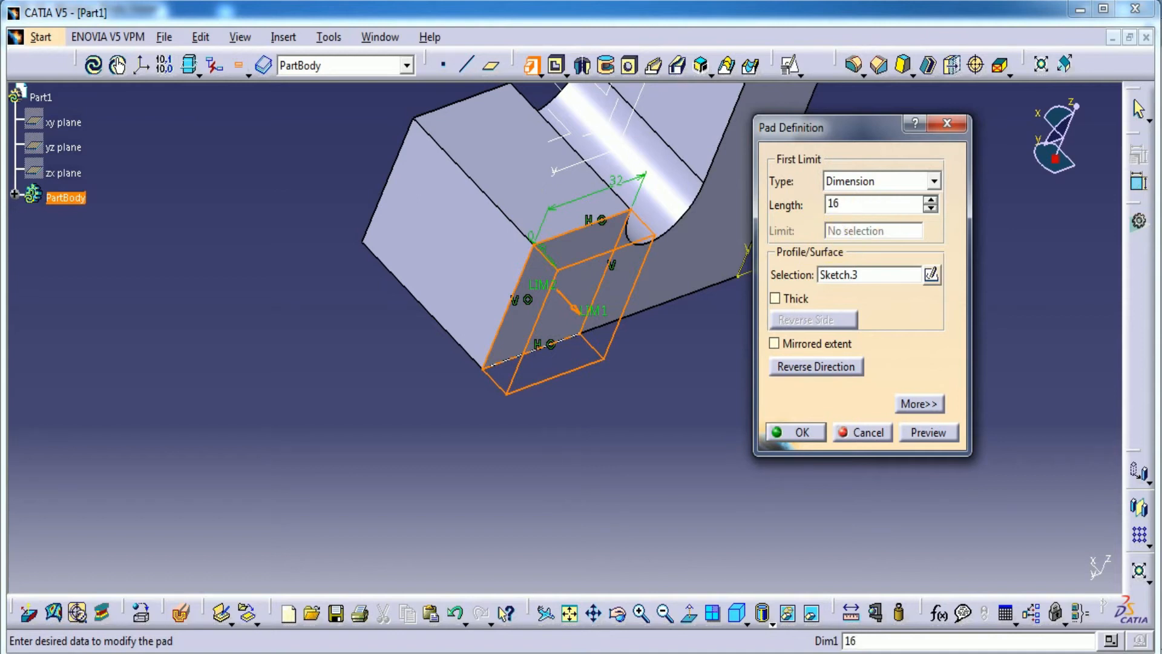
pyautogui.click(933, 433)
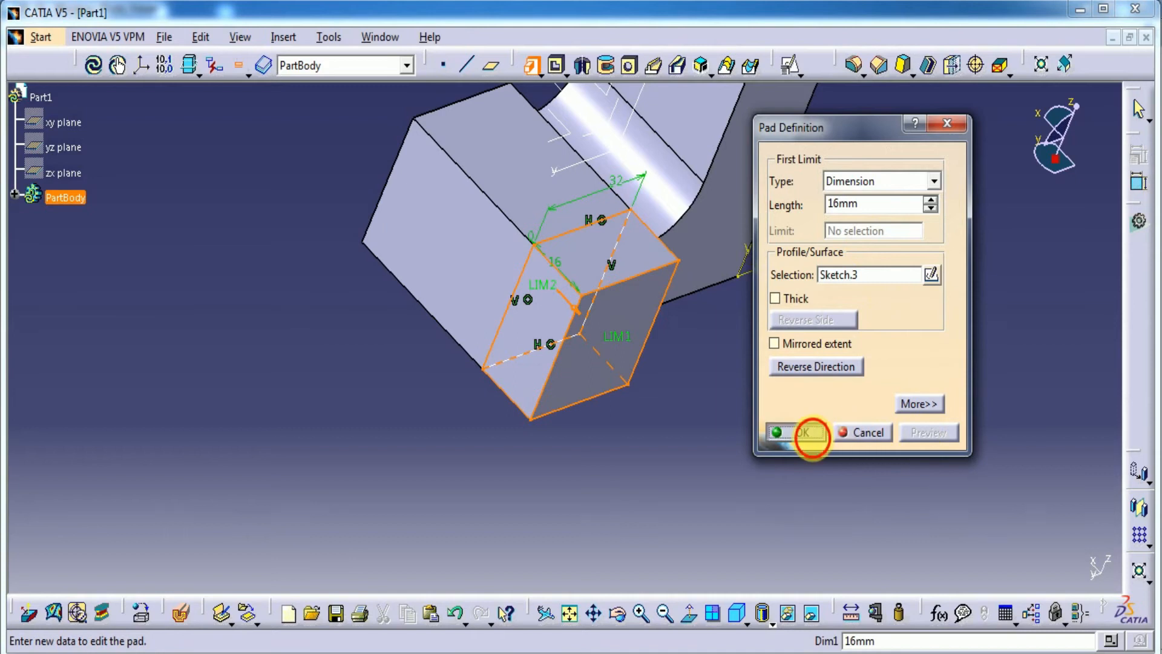
pyautogui.click(811, 433)
# - Create a positioned sketch on the outer front face of the 16 mm pad
pyautogui.moveTo(785, 410); pyautogui.dragTo(545, 228, button='middle')
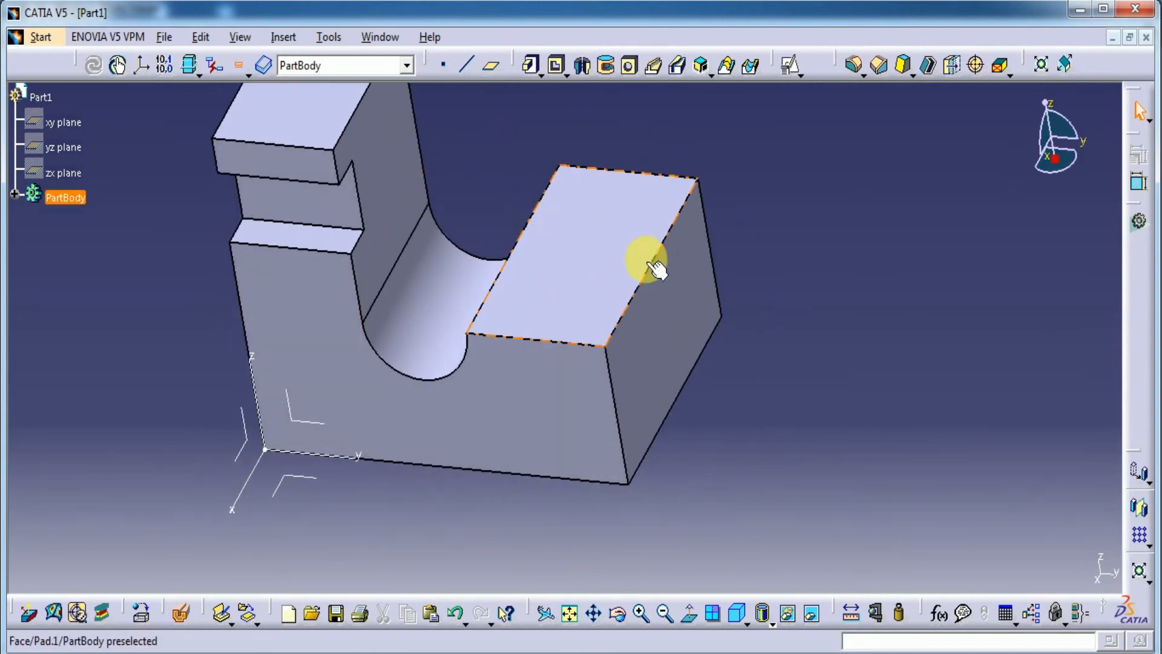
pyautogui.moveTo(786, 246); pyautogui.dragTo(702, 95, button='middle')
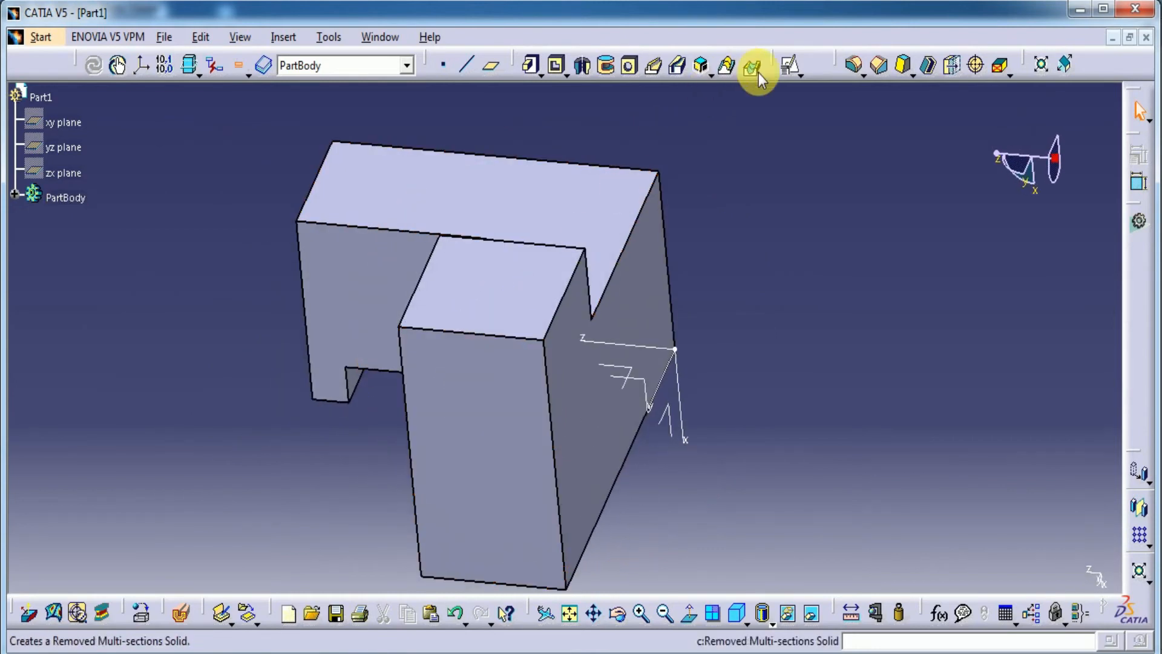
pyautogui.click(789, 65)
pyautogui.moveTo(773, 176)
pyautogui.mouseDown(button='middle')
pyautogui.moveTo(835, 330)
pyautogui.moveTo(827, 386)
pyautogui.moveTo(750, 299)
pyautogui.moveTo(745, 415)
pyautogui.moveTo(569, 340)
pyautogui.mouseUp(button='middle')
pyautogui.click(569, 341)
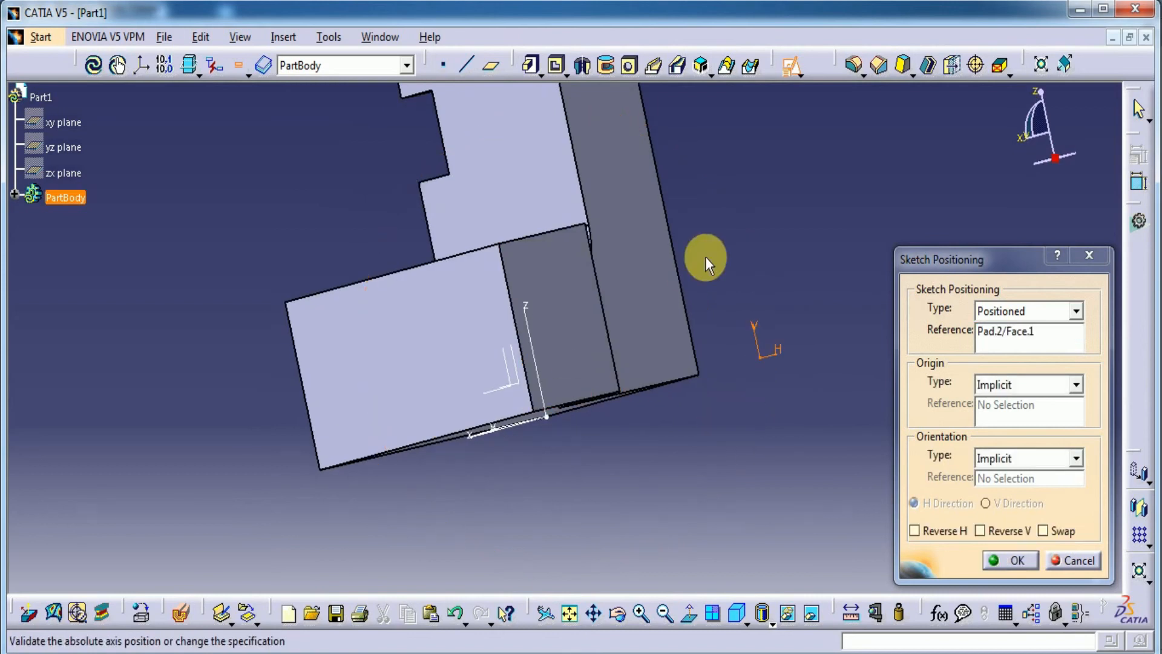
pyautogui.click(1019, 561)
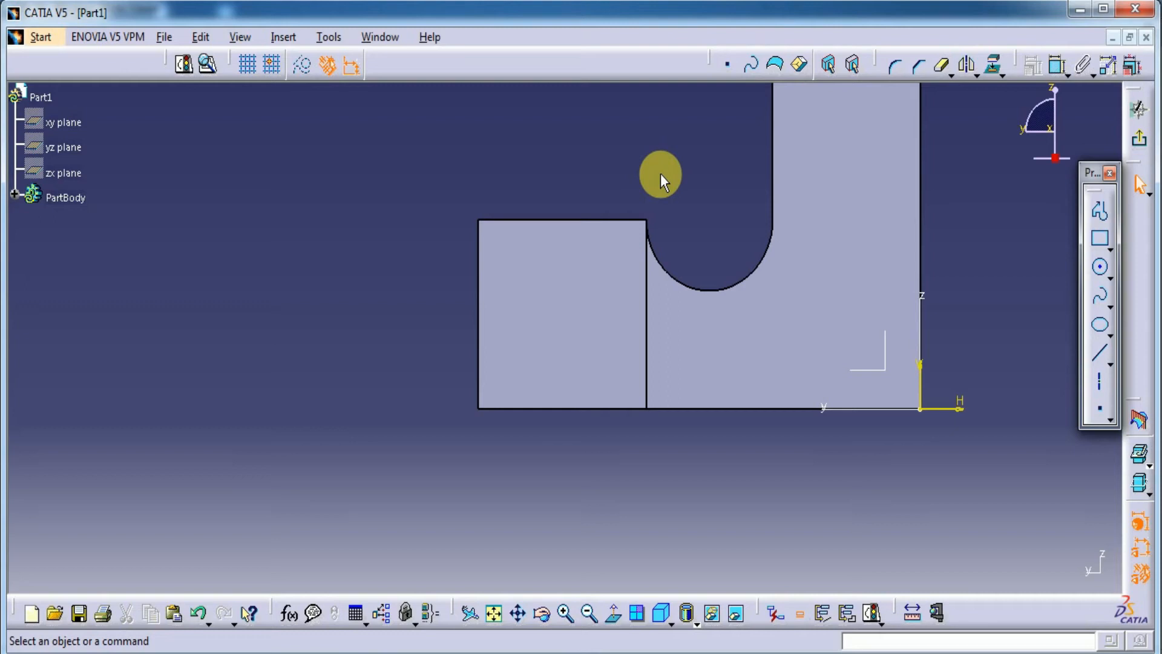
# - Draw a rectangle about 33 mm wide and 27 mm high just above the padded block
pyautogui.click(1100, 238)
pyautogui.moveTo(686, 136); pyautogui.dragTo(627, 350, button='middle')
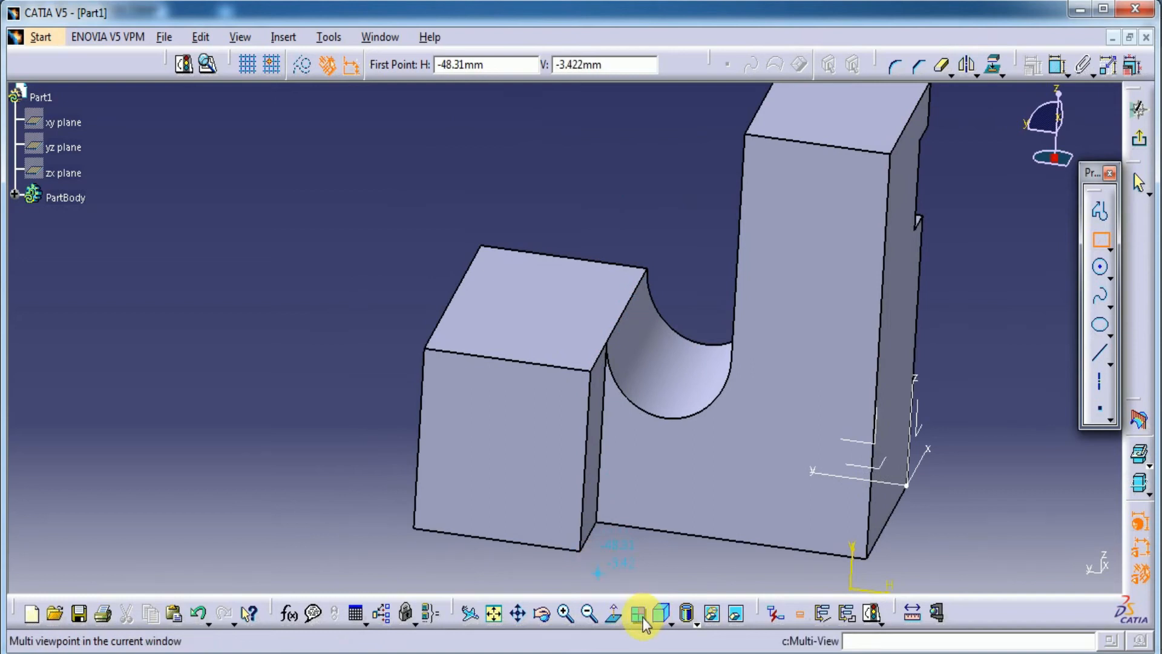
pyautogui.click(614, 613)
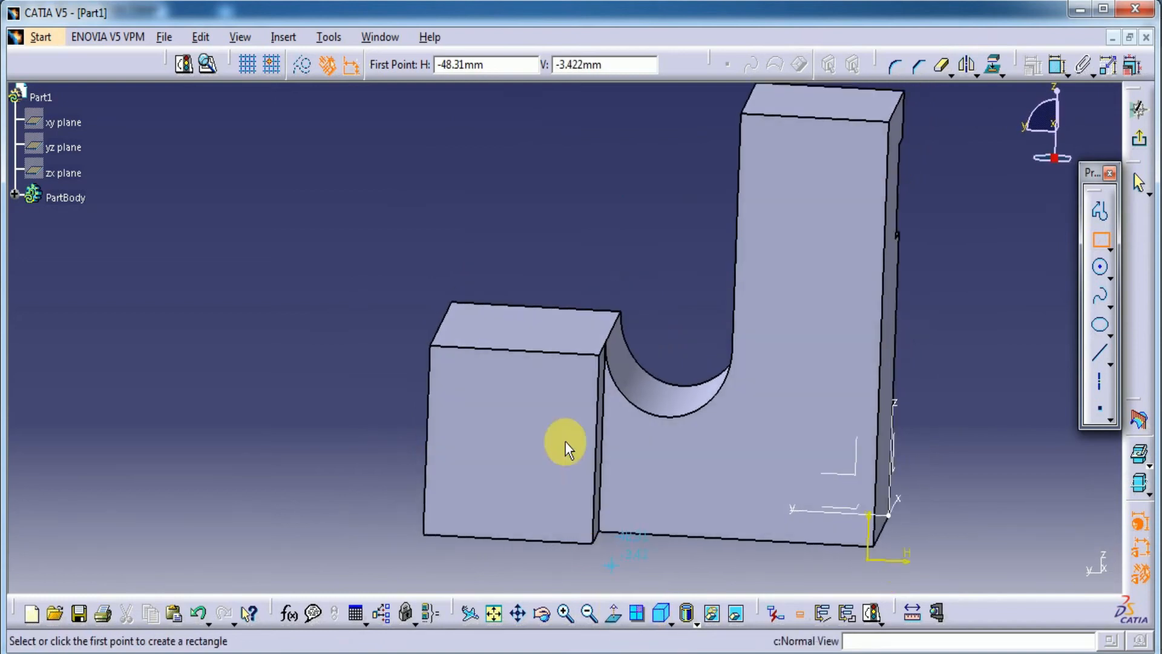
pyautogui.click(430, 163)
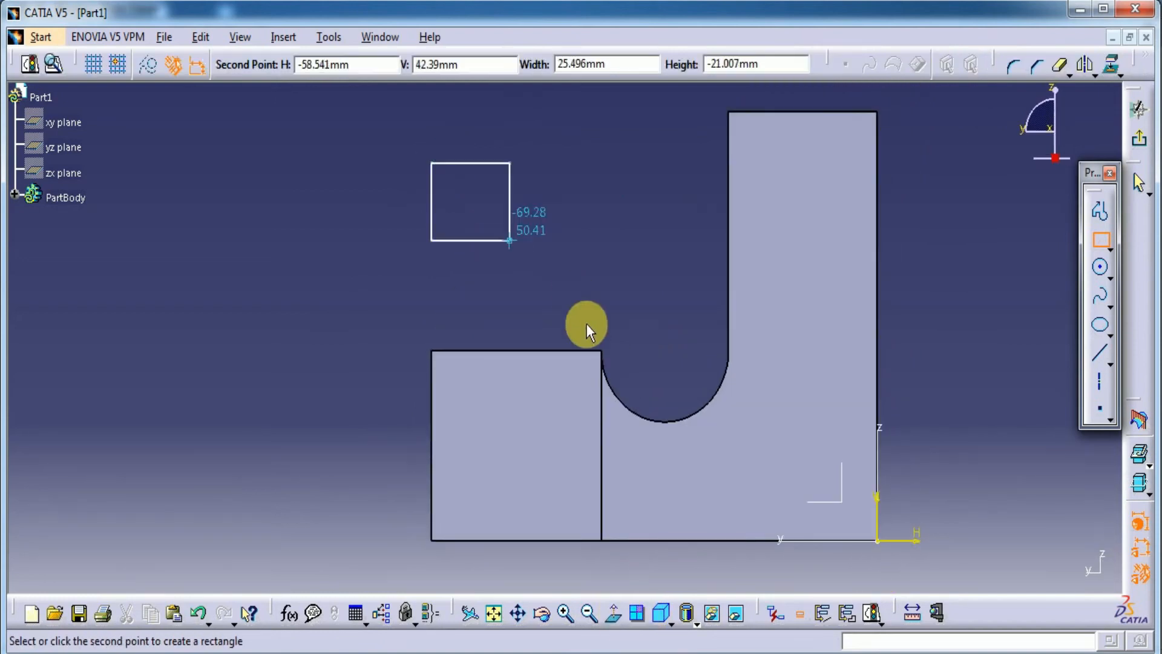
pyautogui.click(608, 339)
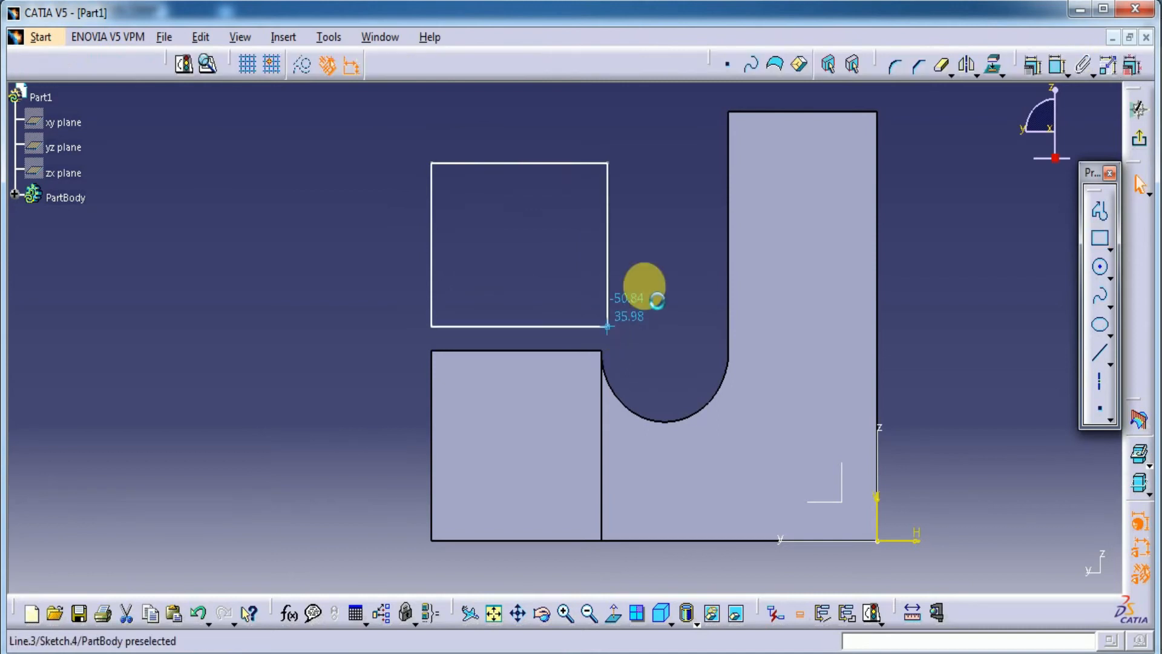
# - Constrain the new rectangle's lower side to be coincident with the padded block's top edge
pyautogui.click(1057, 64)
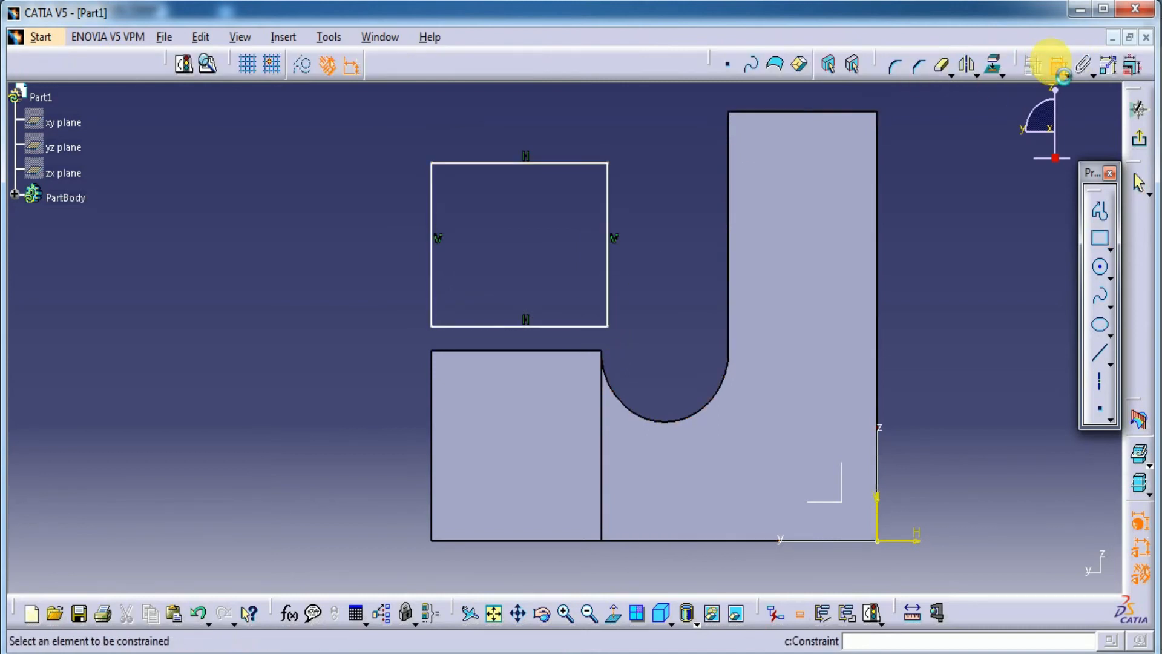
pyautogui.click(569, 327)
pyautogui.click(565, 350)
pyautogui.rightClick(662, 300)
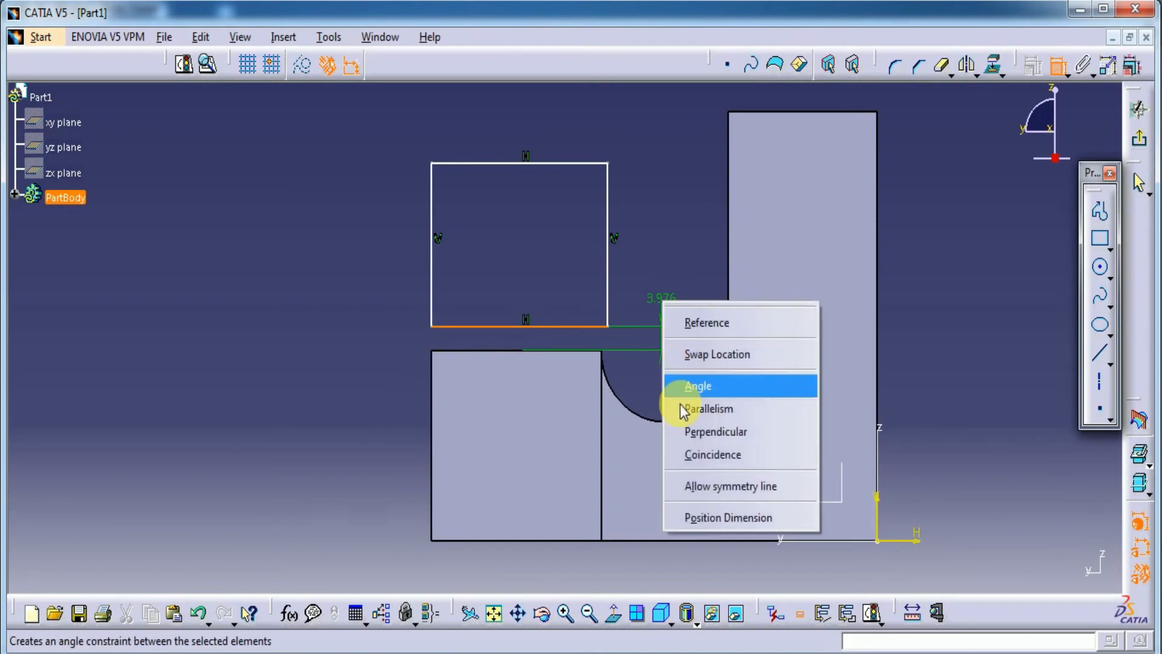
pyautogui.click(686, 454)
# - Constrain the rectangle's two vertical sides to be coincident with the padded block's vertical edges below them
pyautogui.click(606, 301)
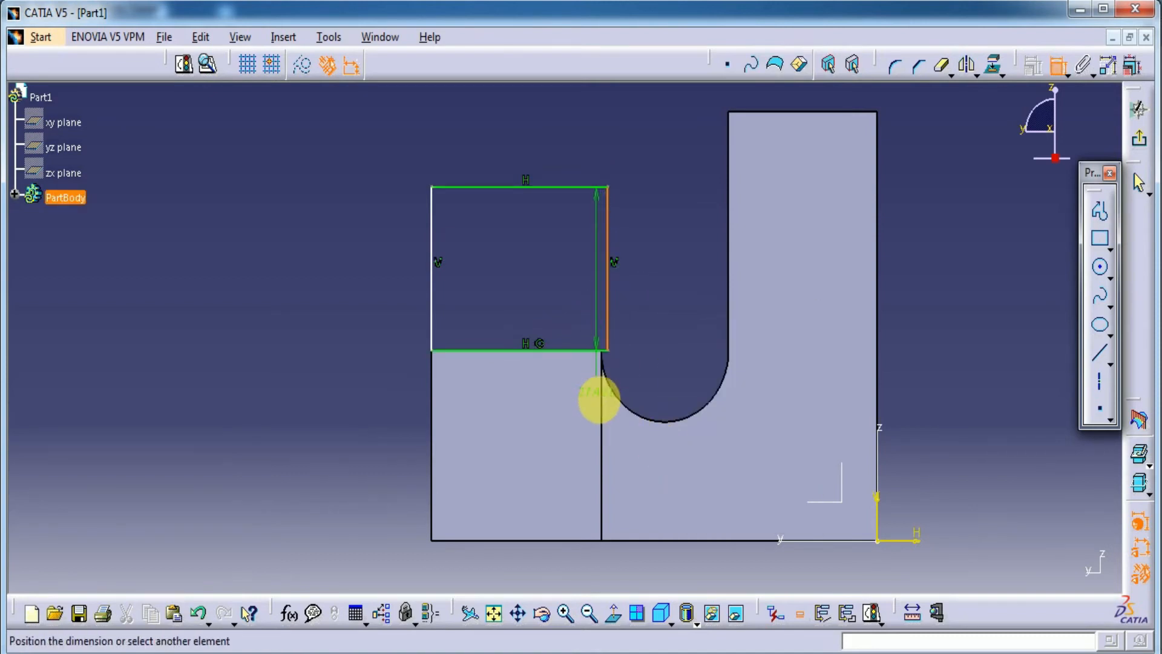
pyautogui.click(603, 363)
pyautogui.rightClick(638, 202)
pyautogui.click(670, 358)
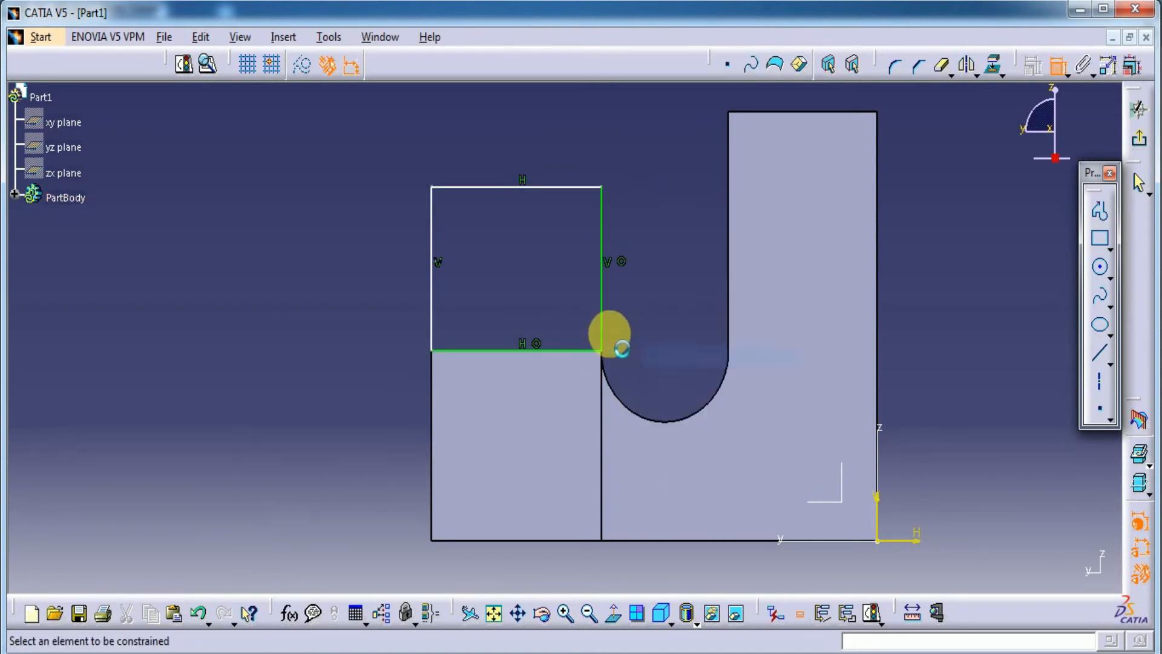
pyautogui.click(431, 290)
pyautogui.click(431, 379)
pyautogui.rightClick(507, 259)
pyautogui.click(548, 407)
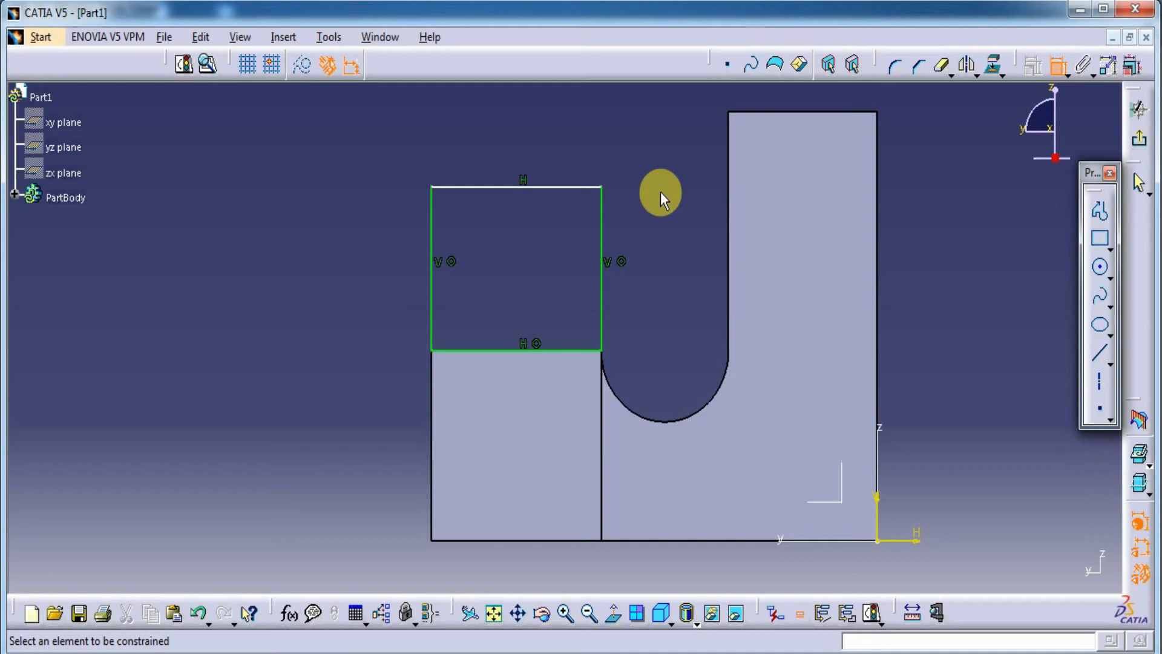
# - Dimension the rectangle's height between its upper and lower sides and set it to 32 mm
pyautogui.click(560, 188)
pyautogui.click(483, 350)
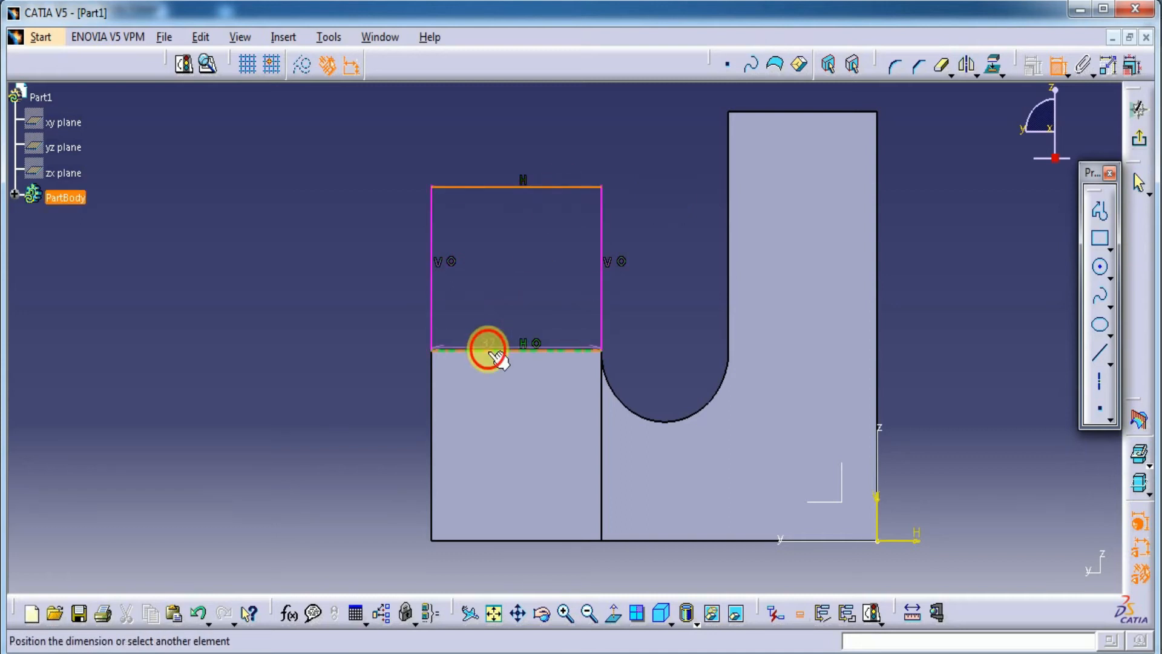
pyautogui.doubleClick(371, 301)
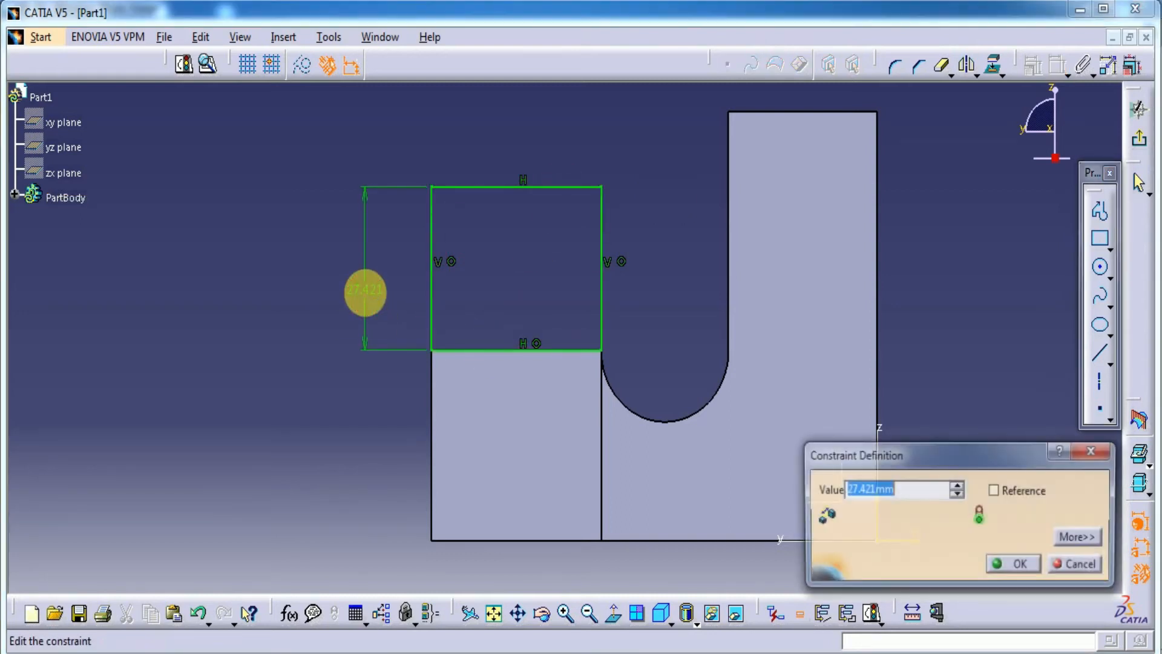
pyautogui.write('32')
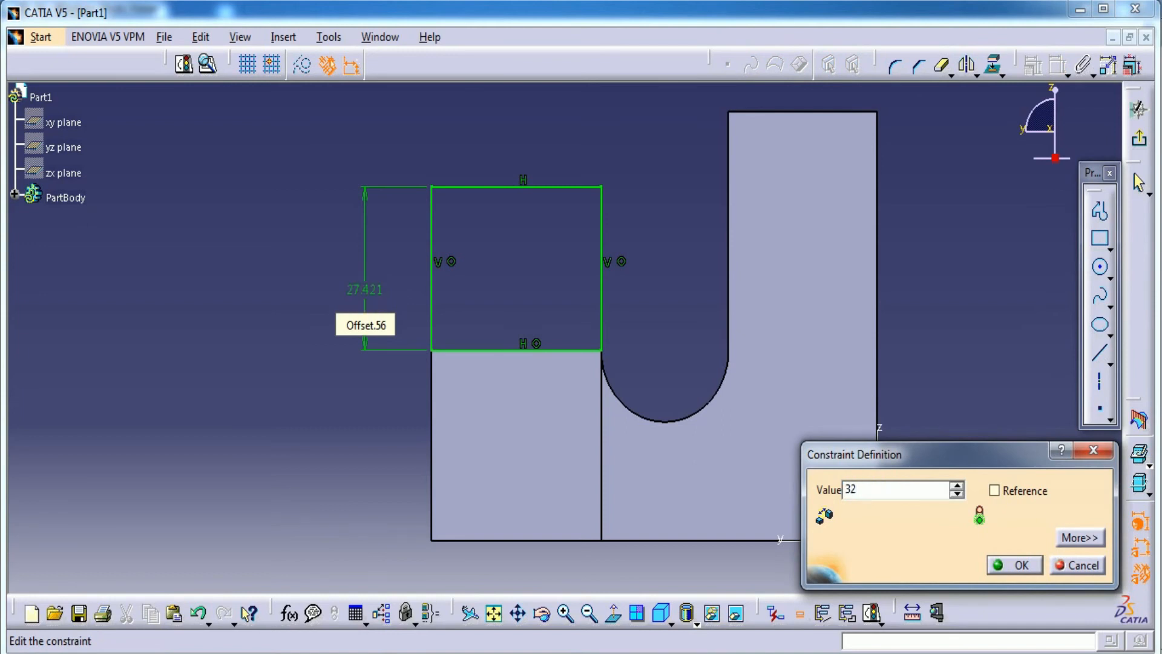
pyautogui.press('Return')
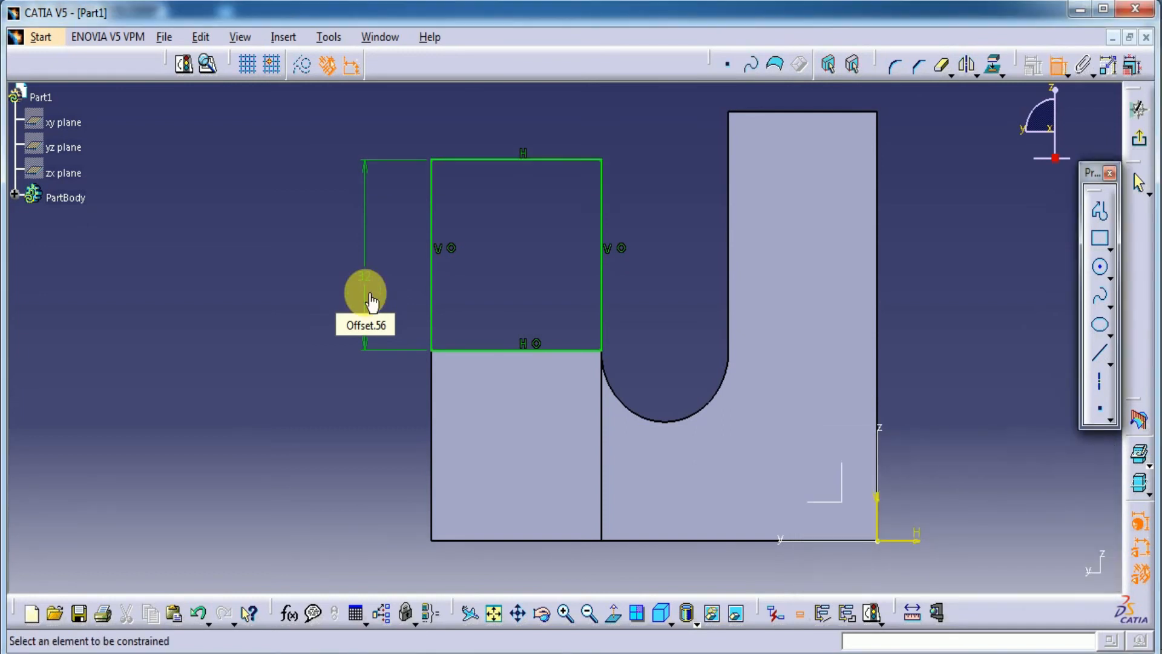
# - Leave the sketch and pad the rectangle 24 mm in the reversed direction, over the top of the foot
pyautogui.click(1137, 140)
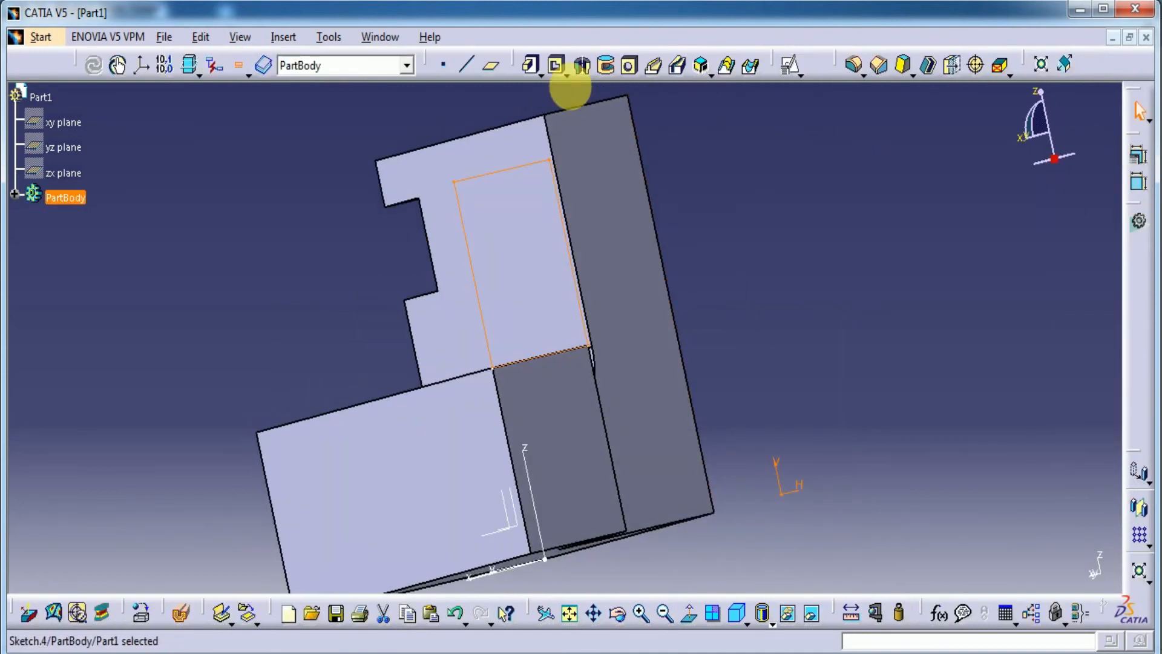
pyautogui.click(737, 613)
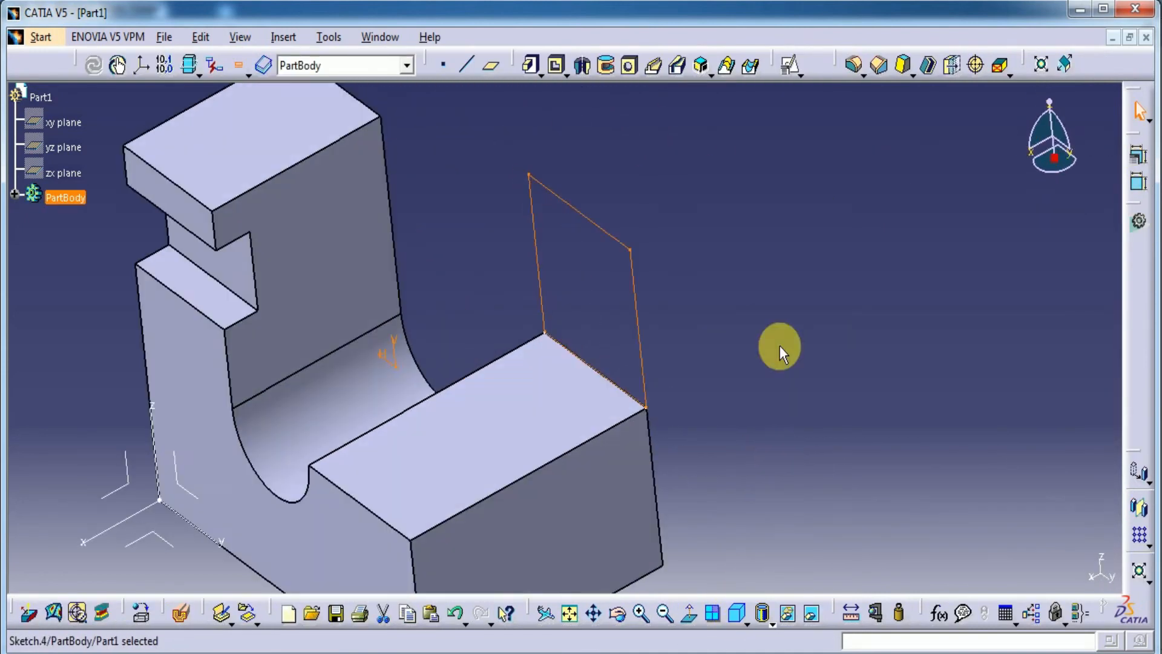
pyautogui.click(532, 68)
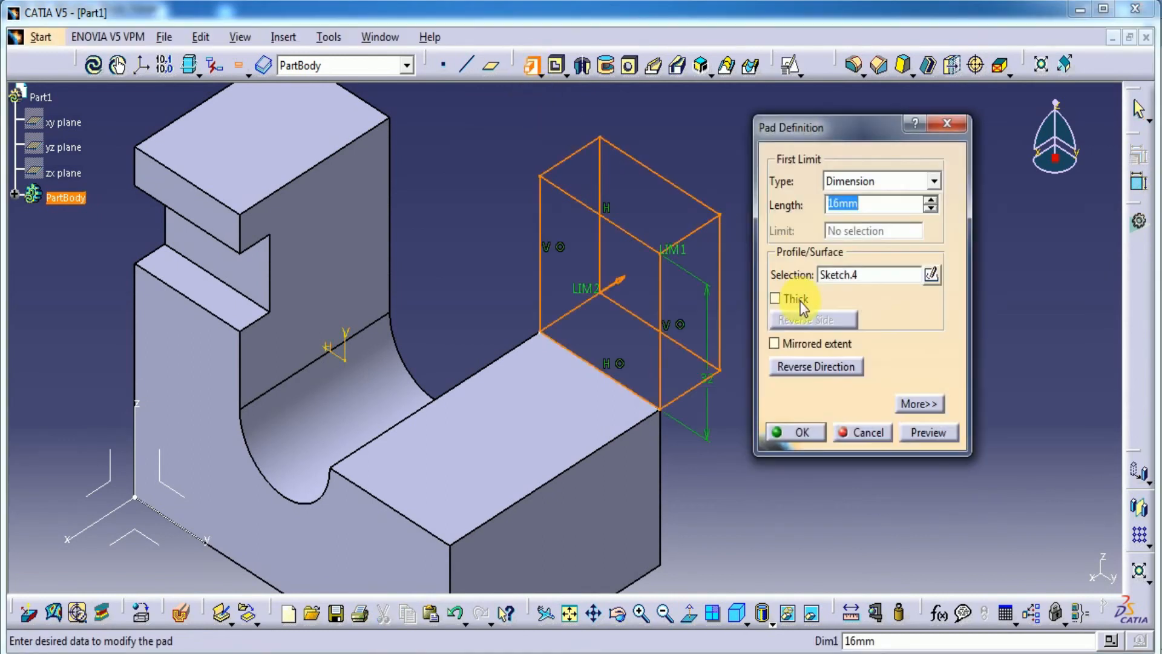
pyautogui.click(801, 367)
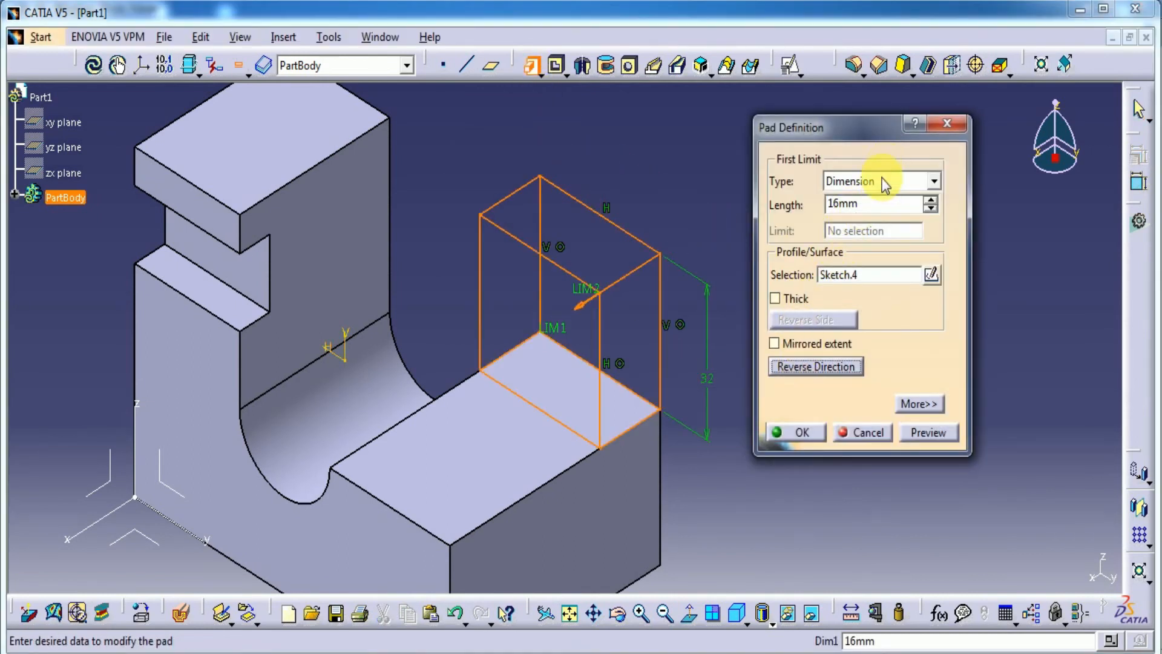
pyautogui.doubleClick(879, 206)
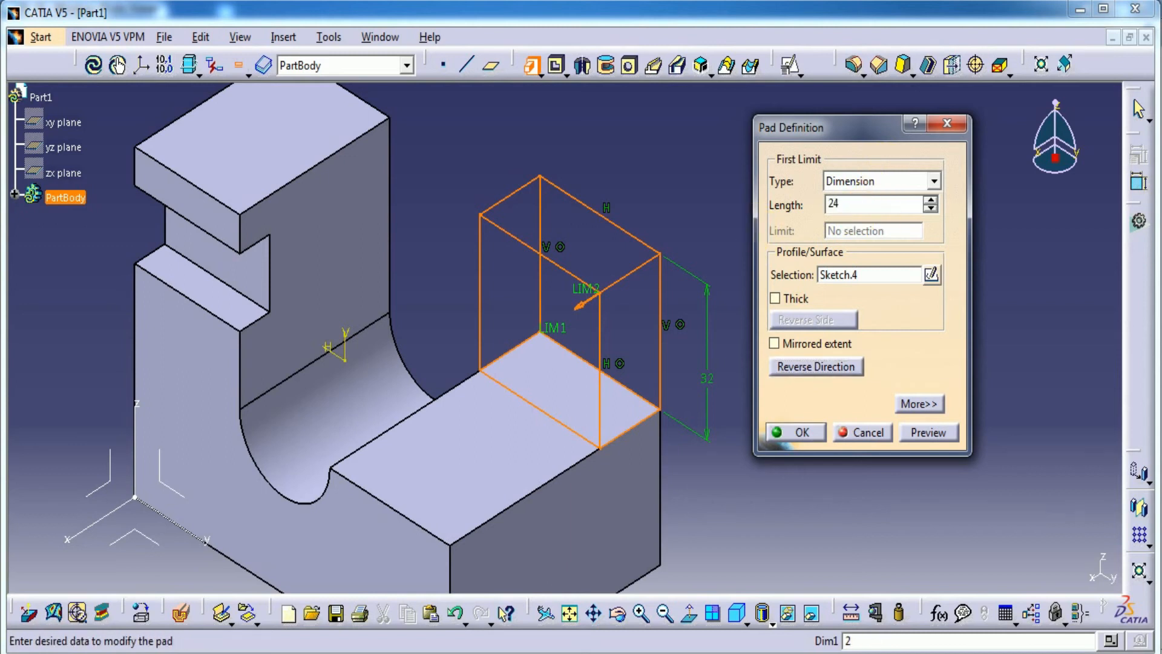
pyautogui.press('Return')
pyautogui.click(757, 227)
pyautogui.moveTo(766, 275); pyautogui.dragTo(761, 319, button='middle')
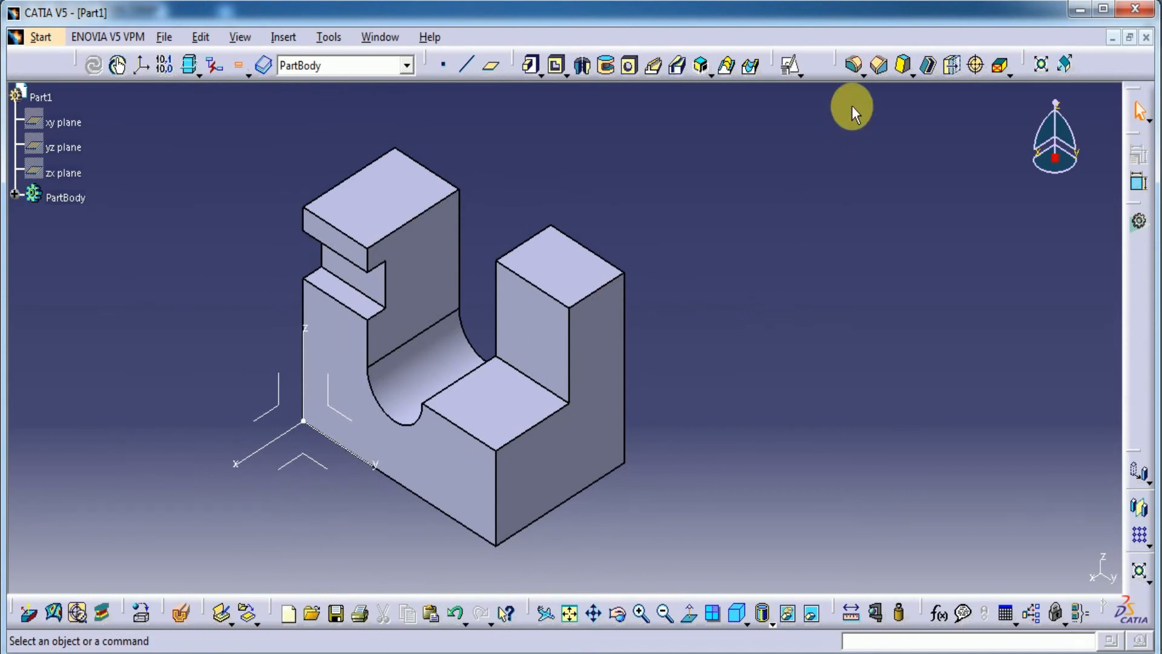
# - Apply a 16 mm edge fillet to the outer top edge of the new upright block
pyautogui.click(855, 65)
pyautogui.click(611, 284)
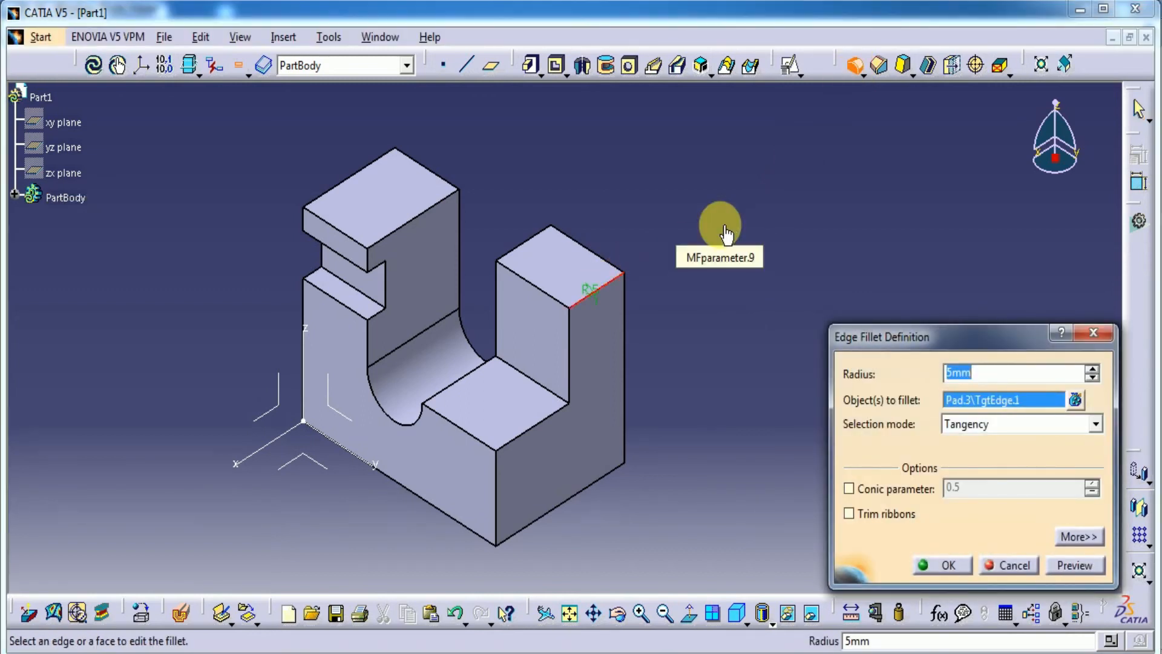
pyautogui.write('16')
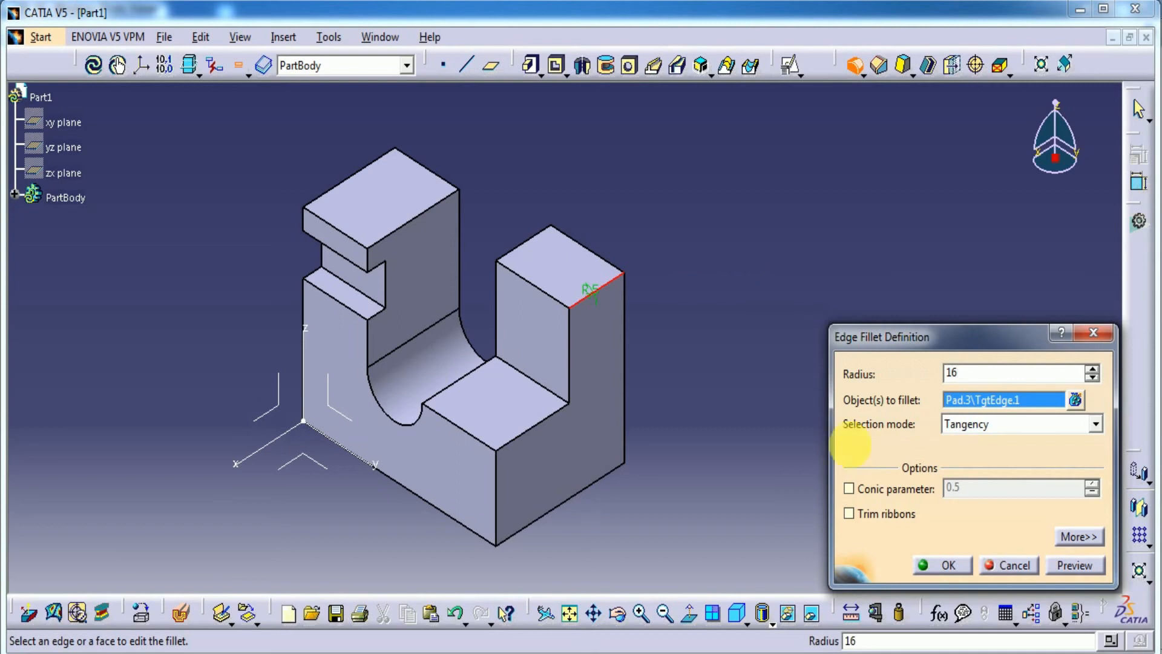
pyautogui.click(943, 565)
pyautogui.moveTo(693, 469); pyautogui.dragTo(721, 389, button='middle')
pyautogui.moveTo(667, 474); pyautogui.dragTo(679, 278, button='middle')
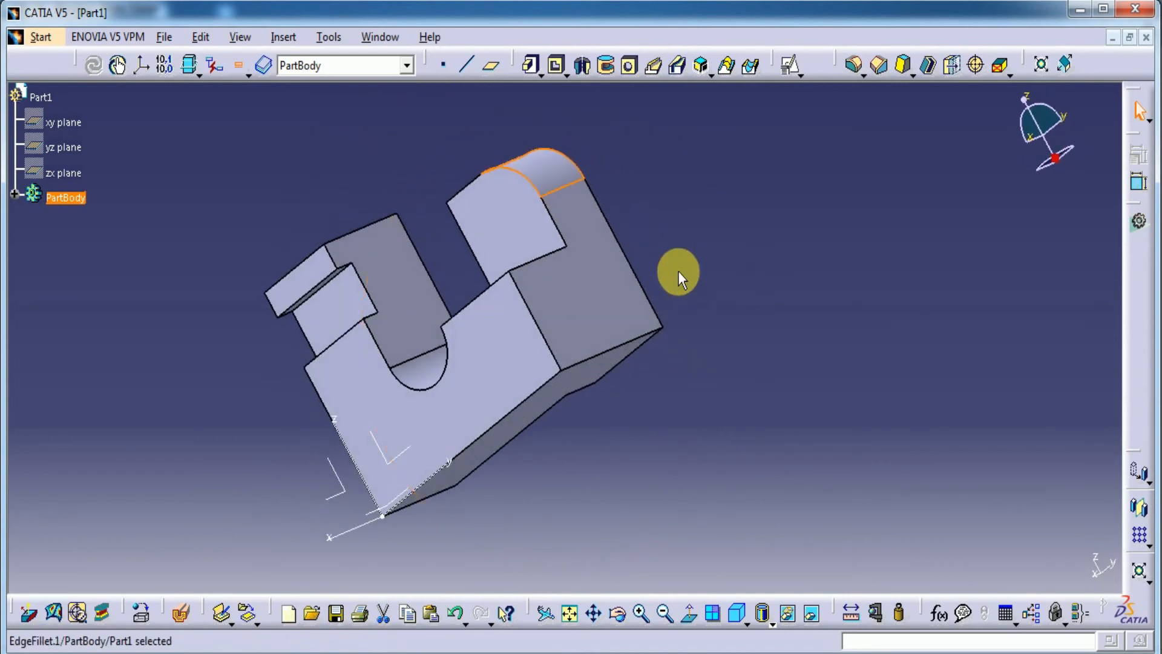
# - Apply a 32 mm edge fillet to the outer bottom edge of the foot
pyautogui.click(685, 338)
pyautogui.click(852, 64)
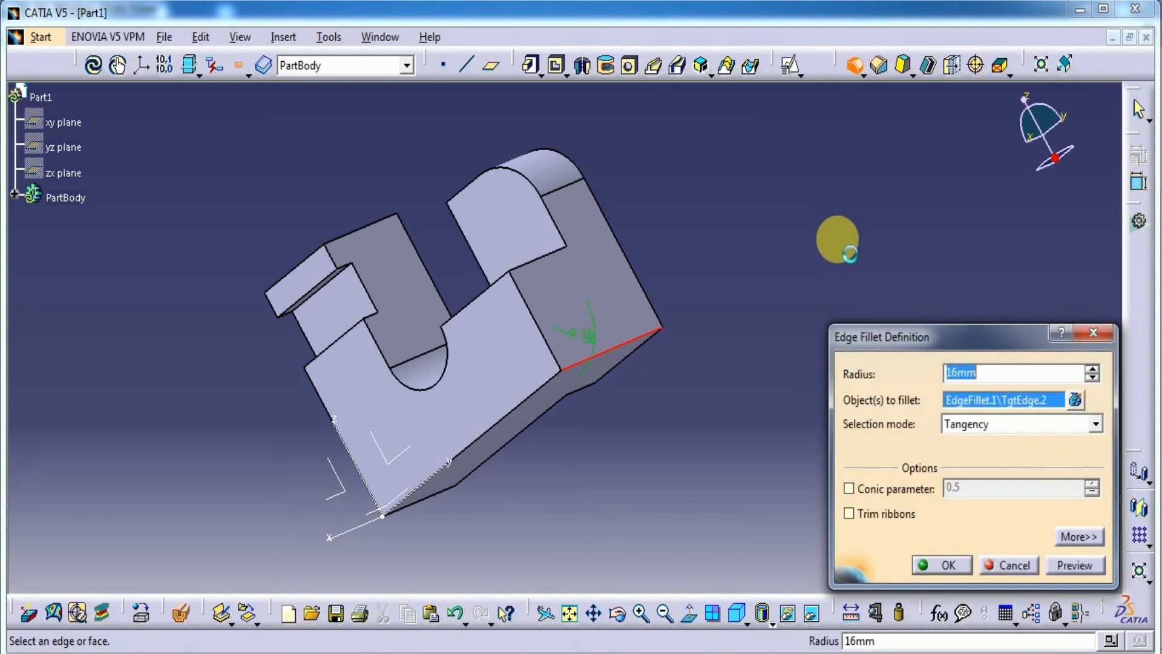
pyautogui.write('32')
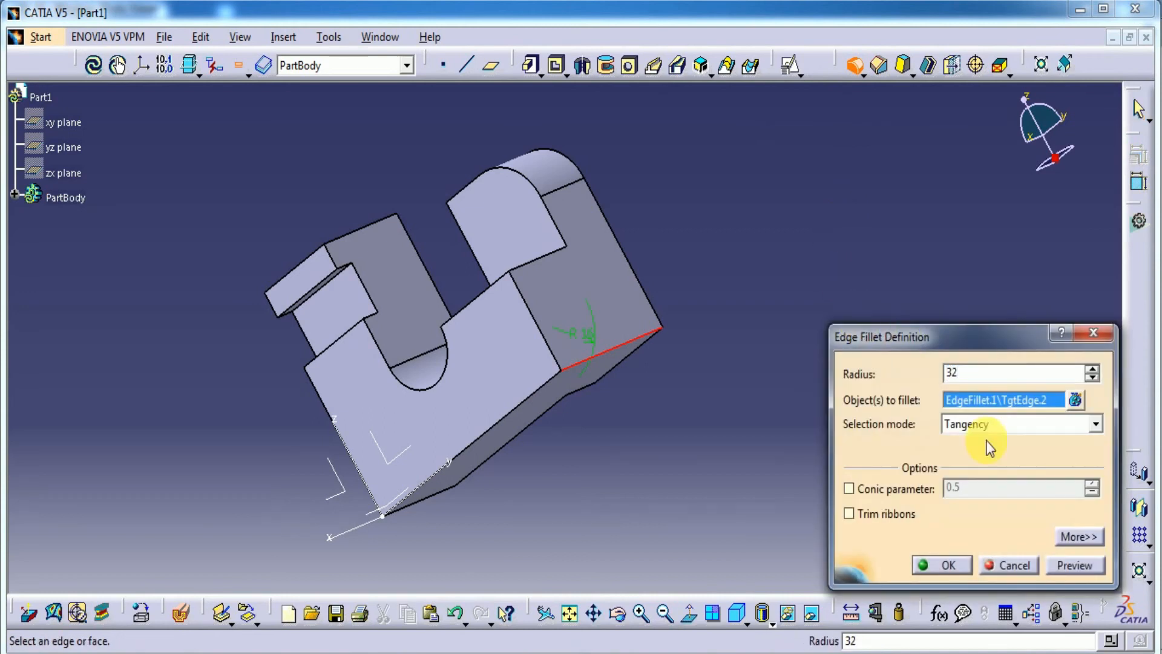
pyautogui.click(1066, 569)
pyautogui.click(945, 566)
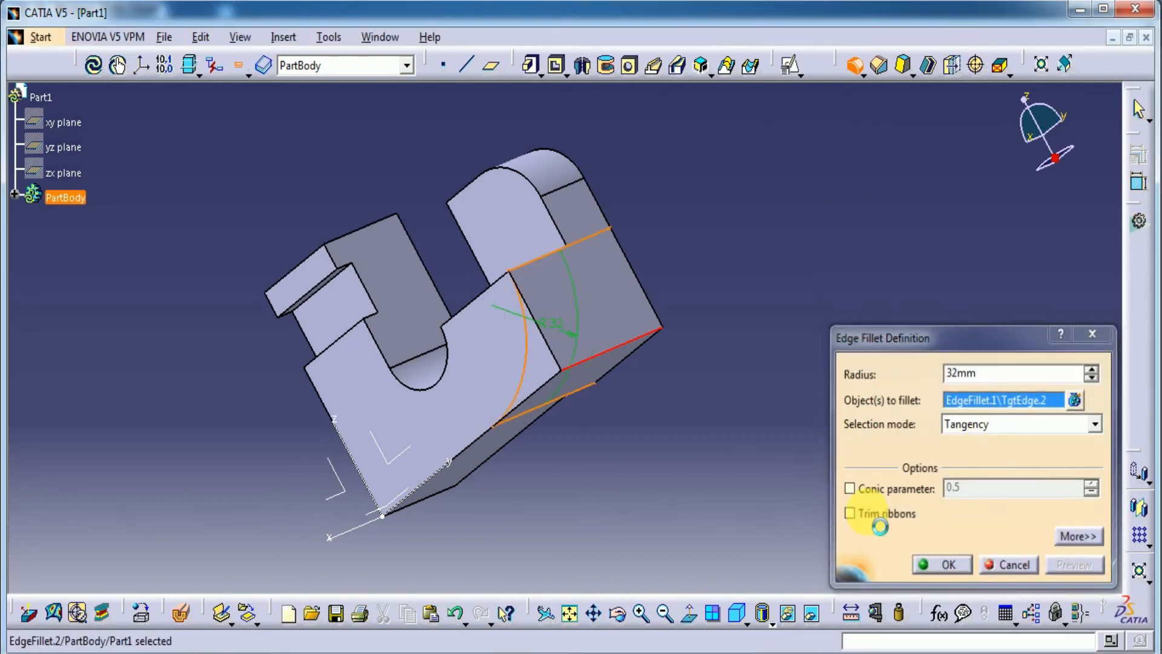
# - Chamfer the tall column's top edge on the side facing the foot, using Length1/Length2 mode with 24 mm and 12 mm
pyautogui.moveTo(729, 241); pyautogui.dragTo(474, 329, button='middle')
pyautogui.moveTo(692, 249); pyautogui.dragTo(630, 273, button='middle')
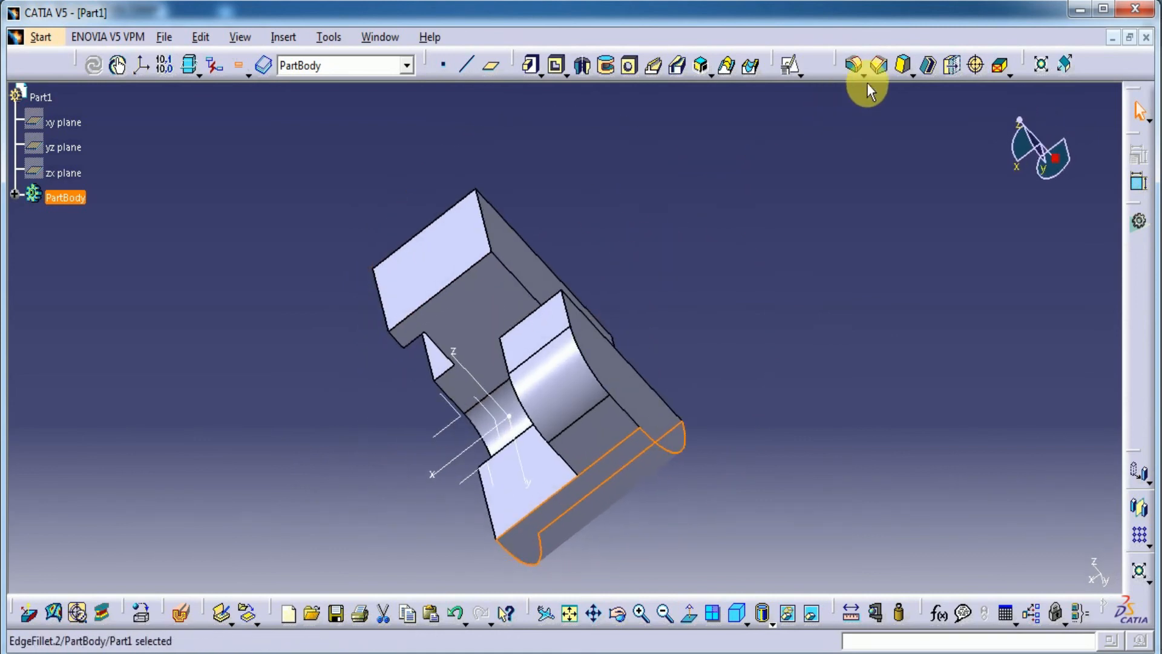
pyautogui.click(878, 65)
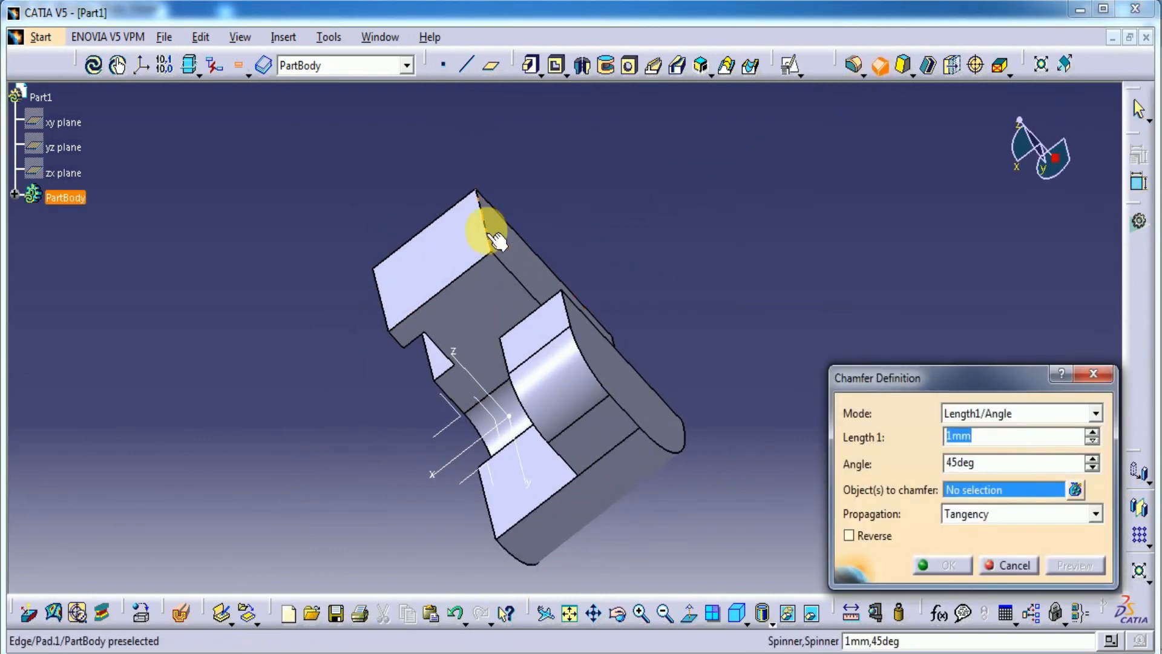
pyautogui.click(509, 231)
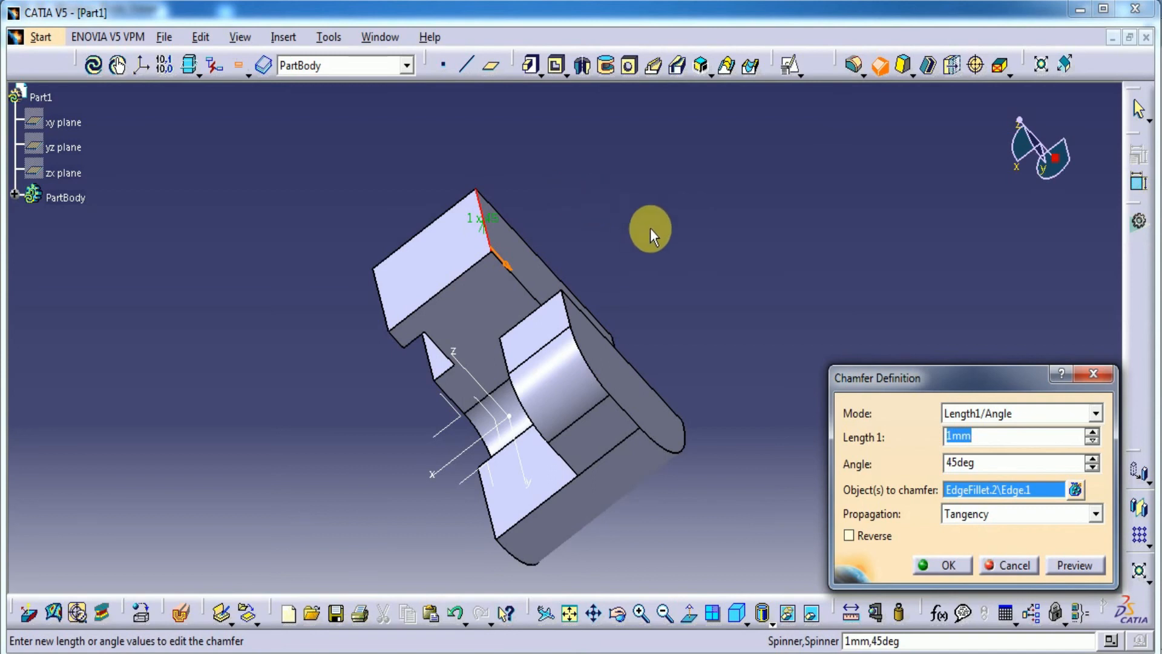
pyautogui.click(1014, 416)
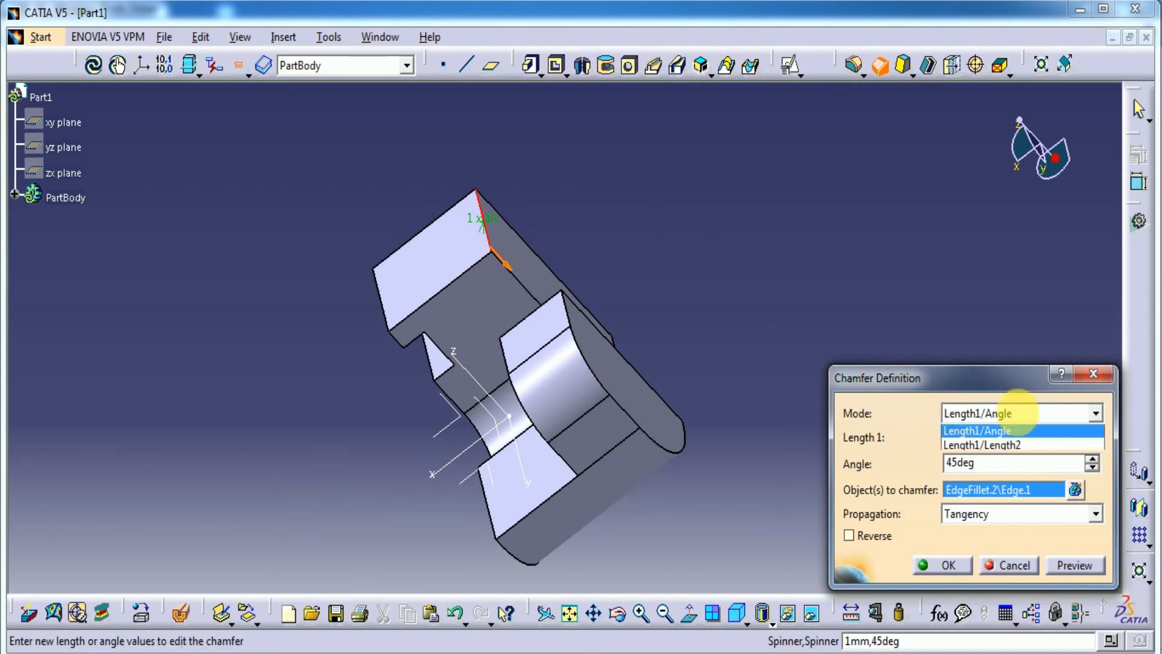
pyautogui.click(1017, 447)
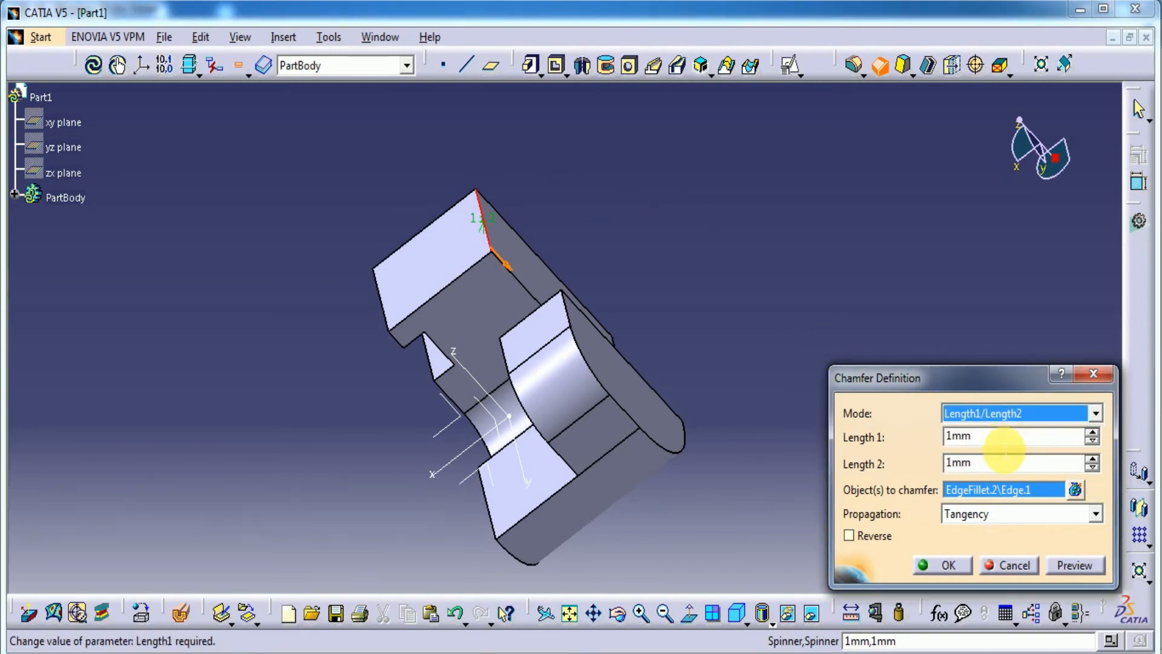
pyautogui.press('Tab')
pyautogui.write('24')
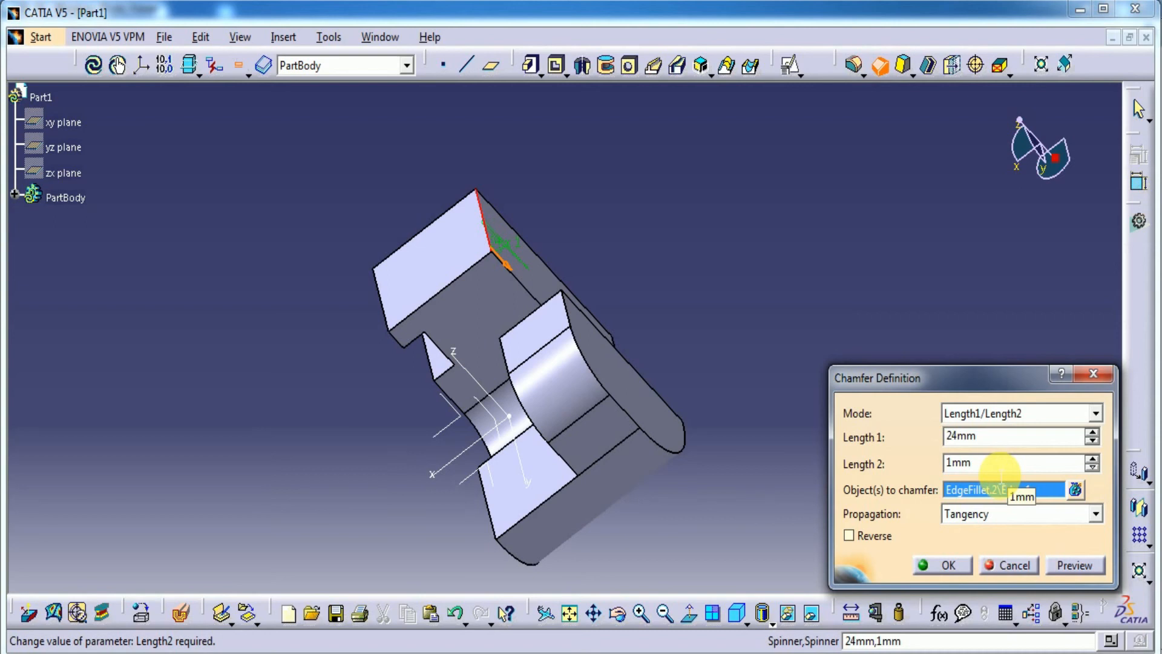
pyautogui.moveTo(1002, 466); pyautogui.dragTo(937, 466)
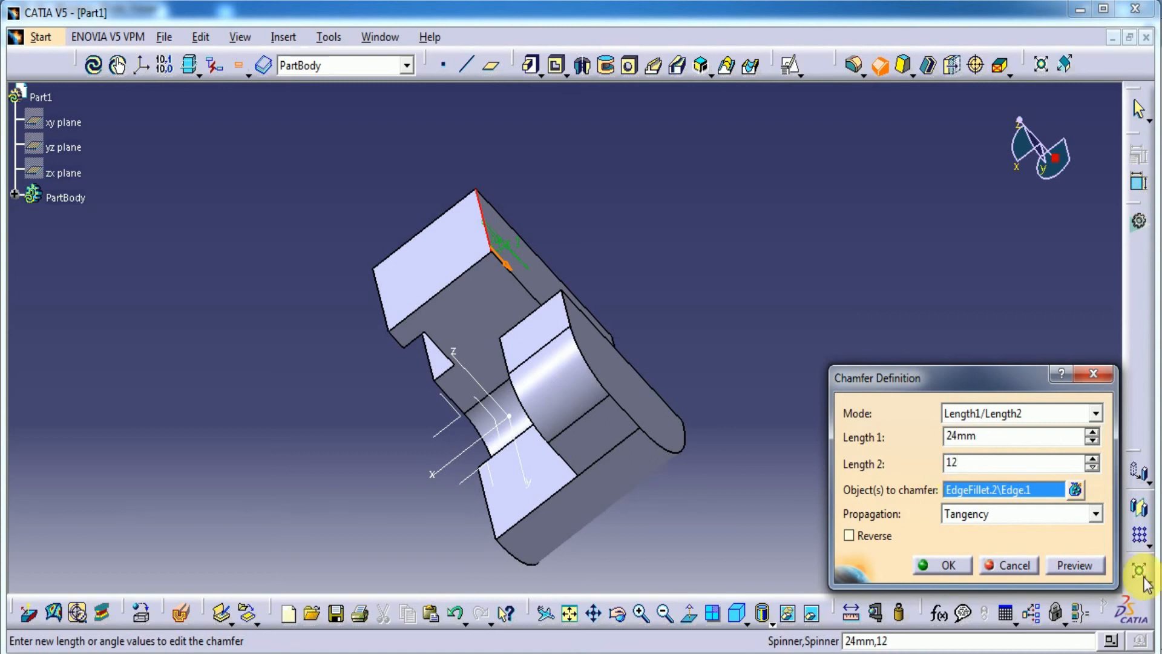
pyautogui.click(1083, 566)
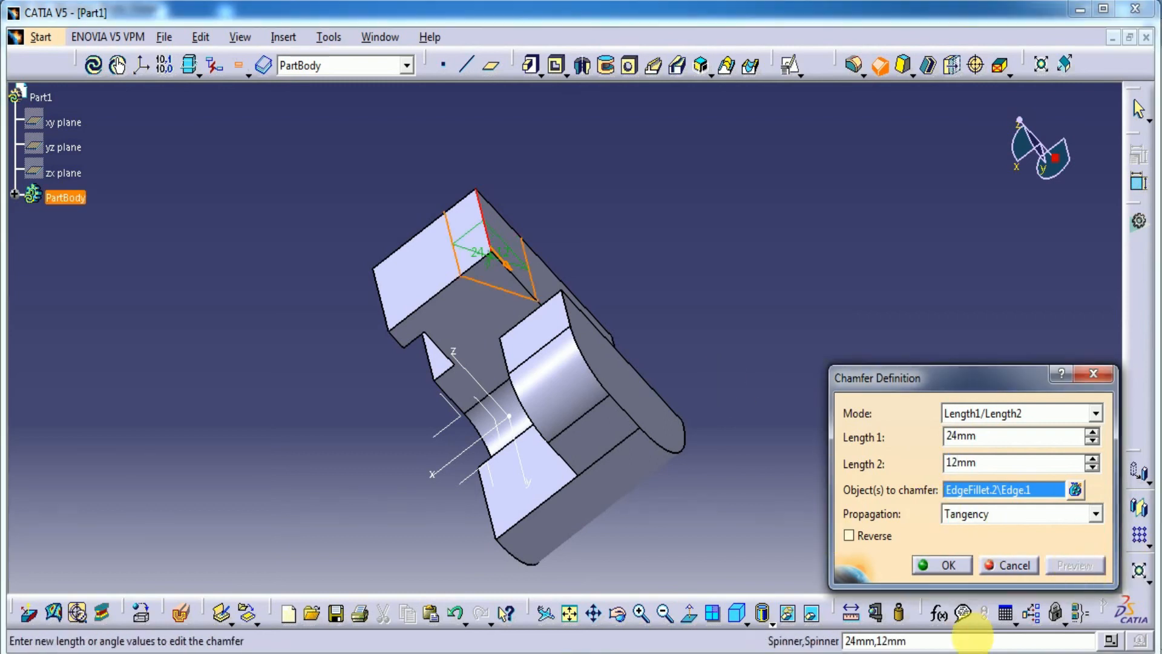
pyautogui.click(738, 613)
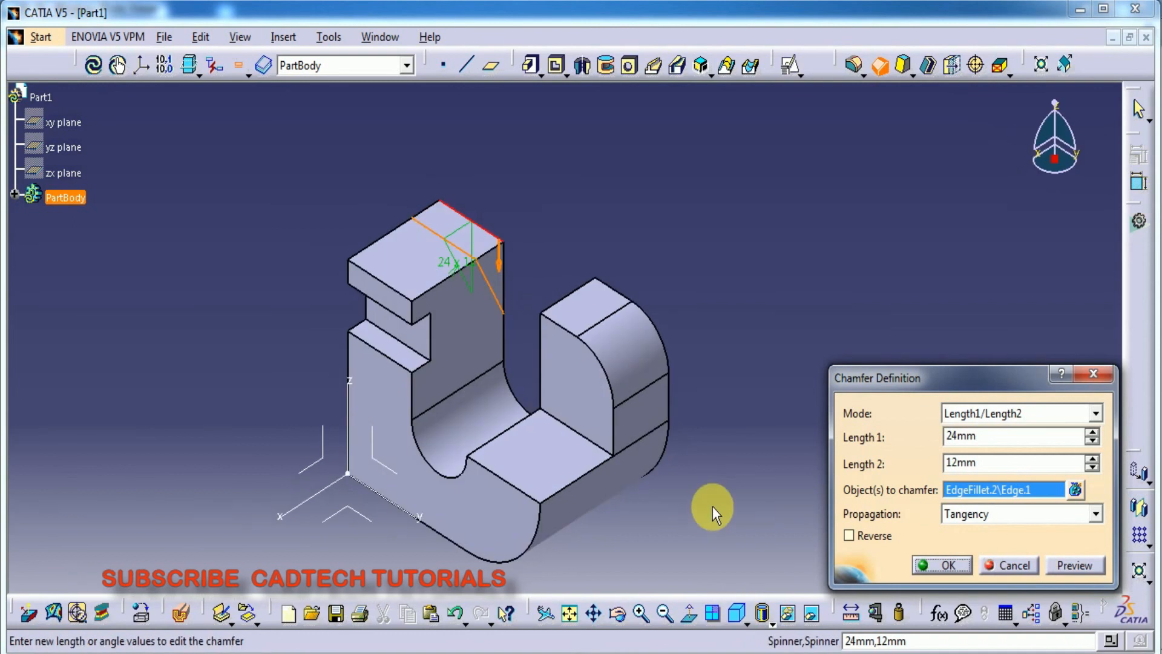
pyautogui.click(940, 562)
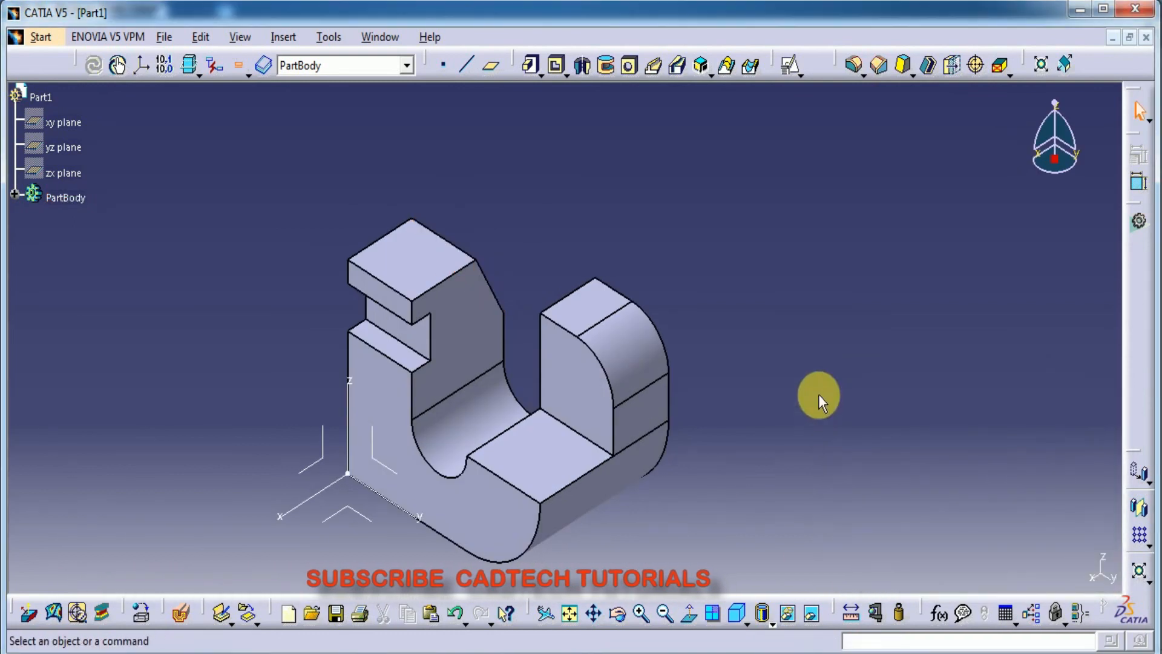
# - Compare the finished solid with the dimensioned reference drawing 20-56 in Windows Photo Viewer, then return to CATIA
pyautogui.moveTo(793, 462); pyautogui.dragTo(823, 415, button='middle')
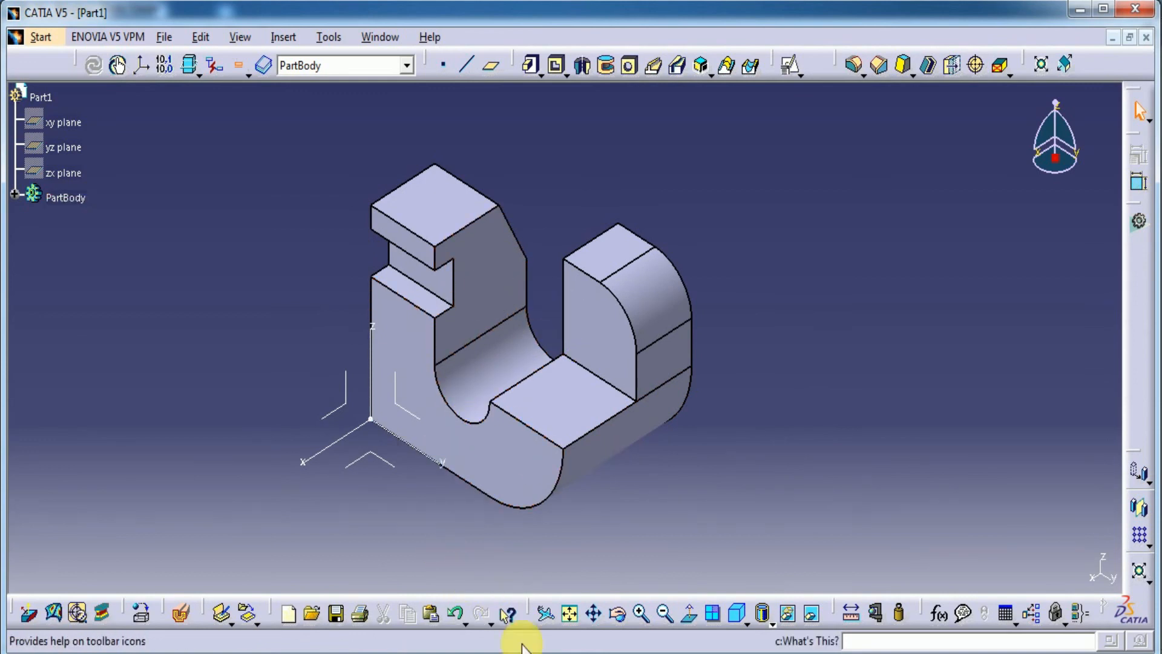
pyautogui.click(489, 651)
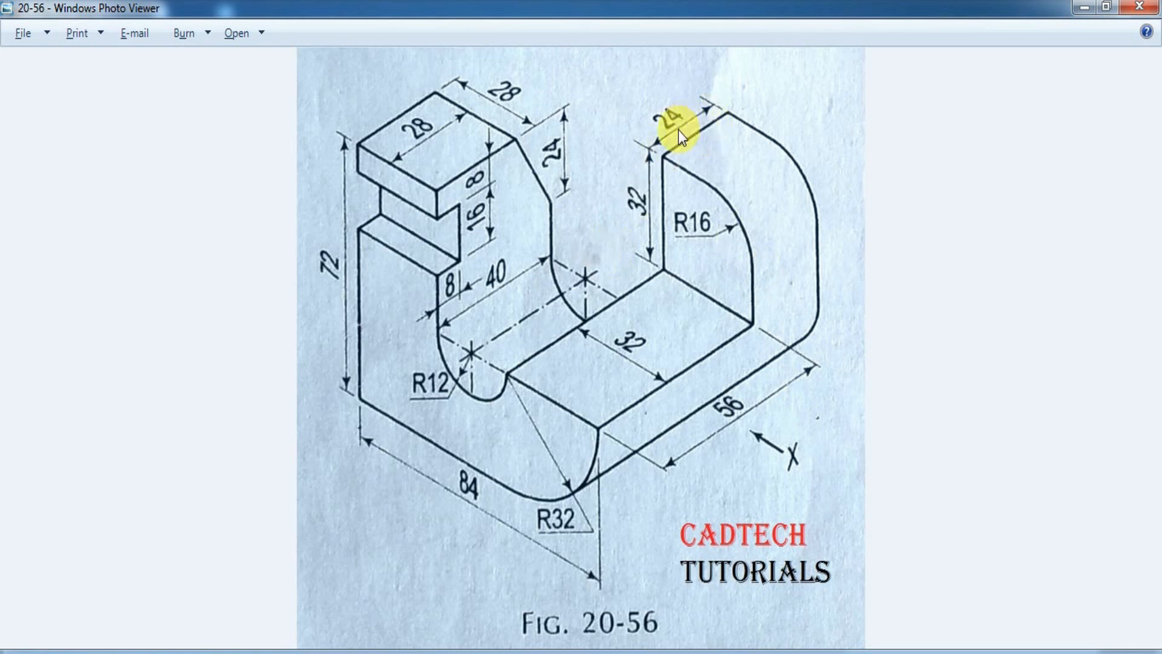
pyautogui.click(571, 609)
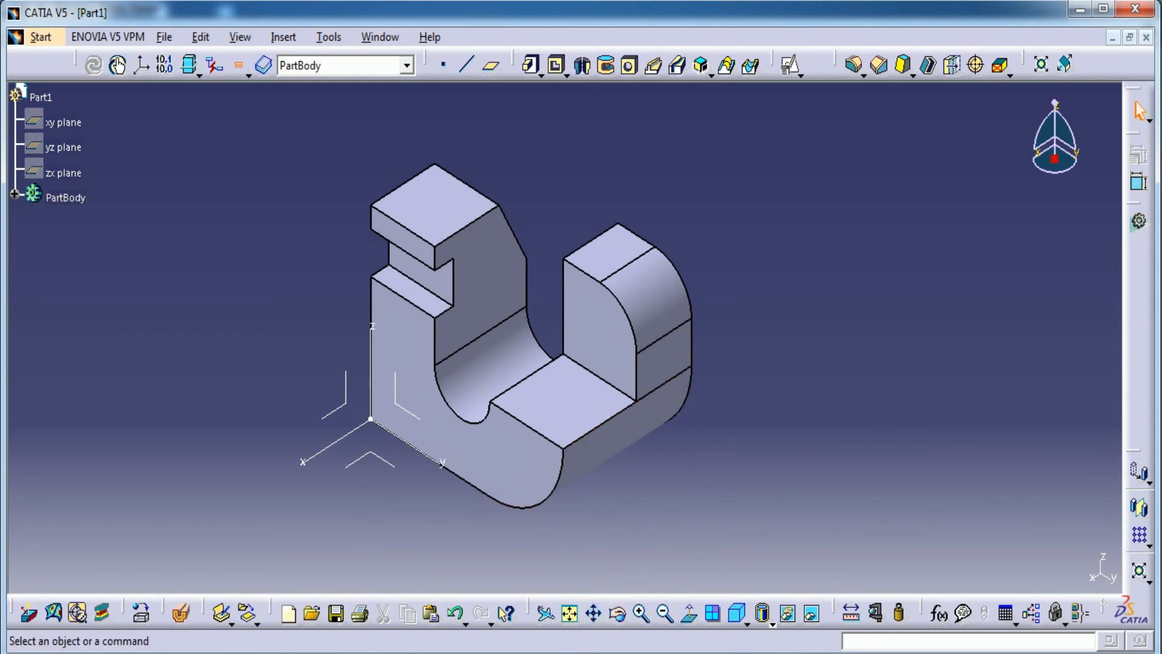
pyautogui.hotkey('alt', 'Tab')
pyautogui.moveTo(576, 652)
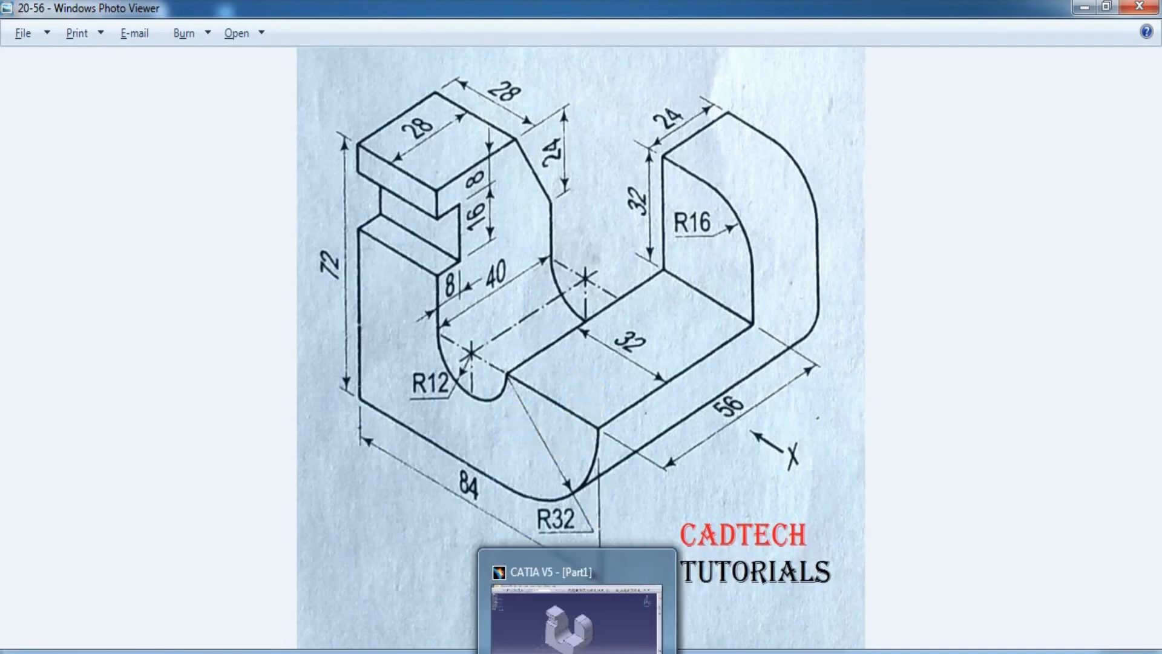
pyautogui.click(499, 606)
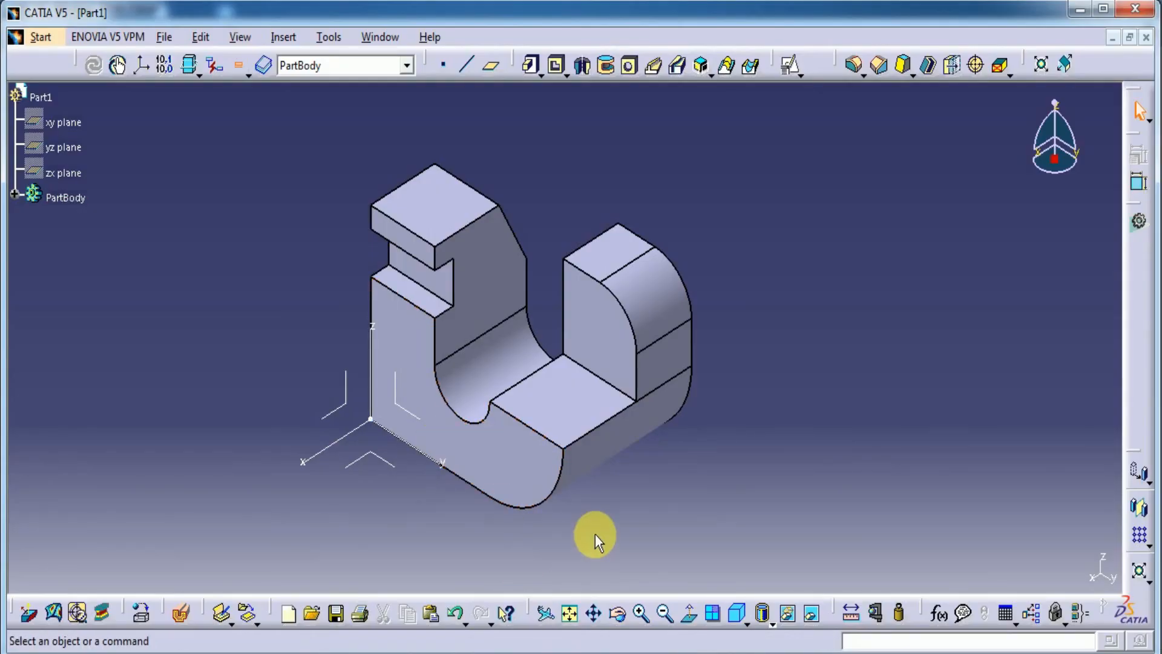